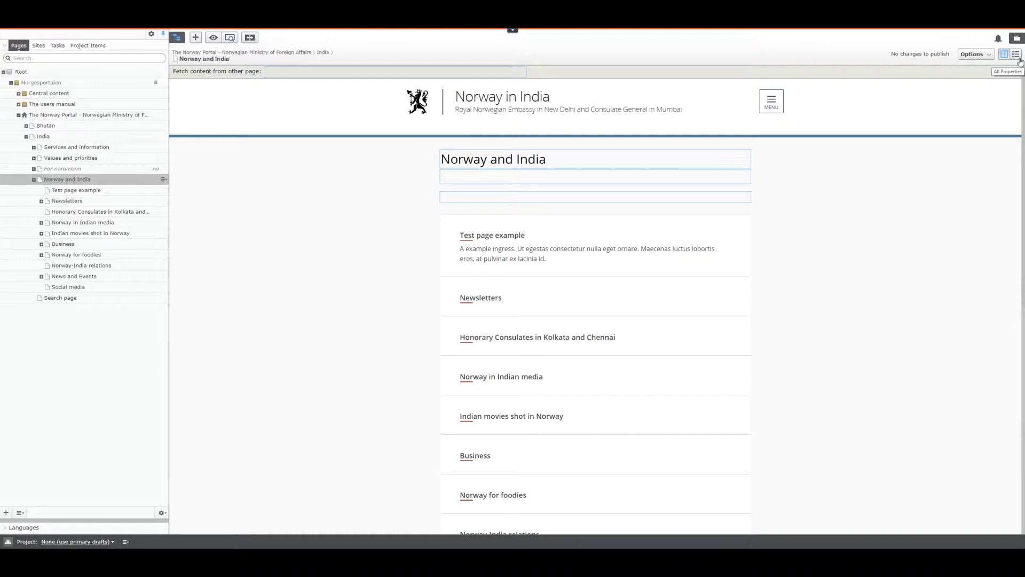
- Move the Honorary Consulates page above Newsletters under Norway and India, accepting the sort order change to "According to sort index"
{"action": "left_click", "coordinate": [1017, 56]}
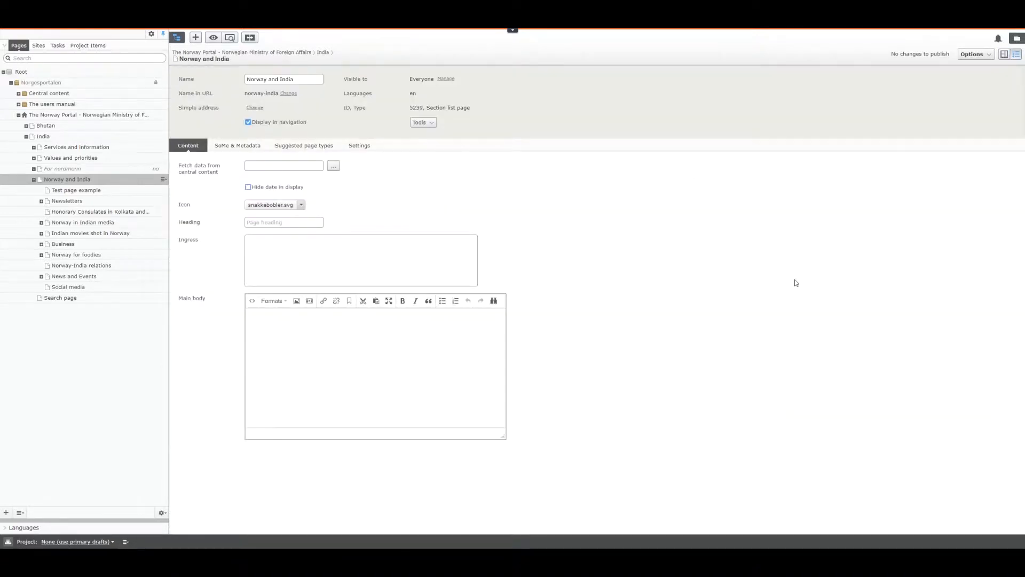
{"action": "left_click", "coordinate": [358, 152]}
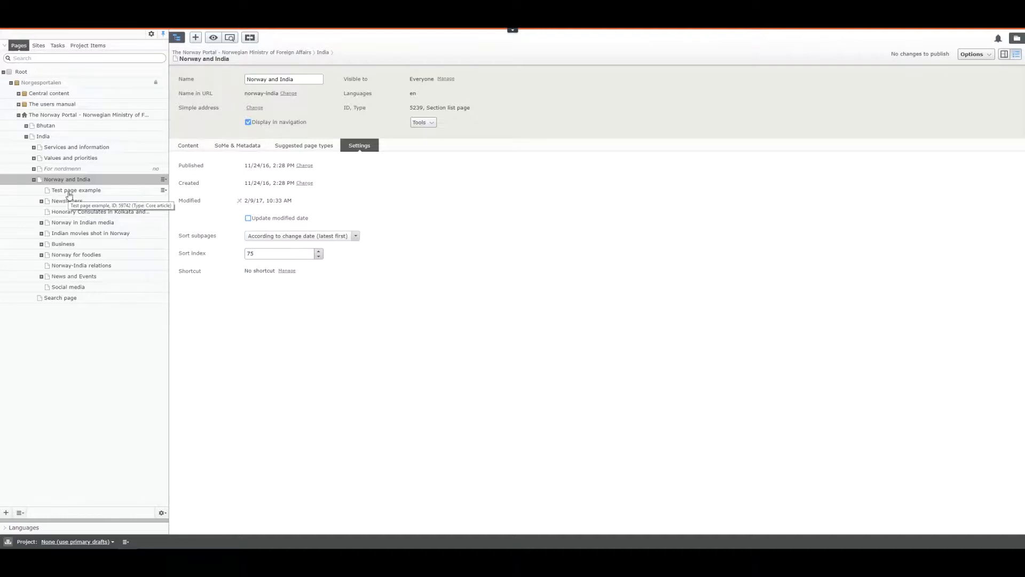
{"action": "left_click_drag", "start_coordinate": [69, 195], "coordinate": [69, 200]}
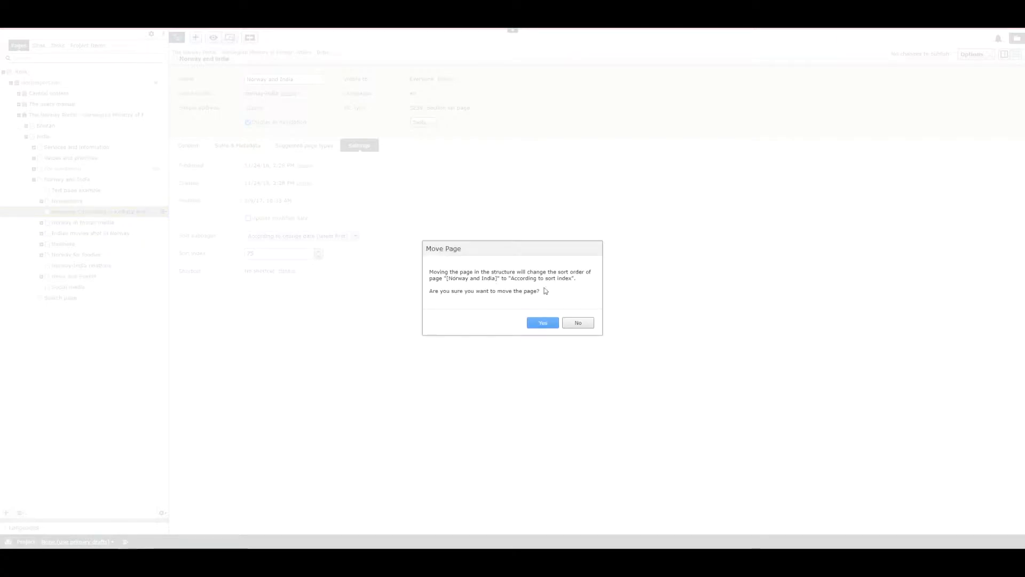
{"action": "left_click_drag", "start_coordinate": [511, 278], "coordinate": [576, 279]}
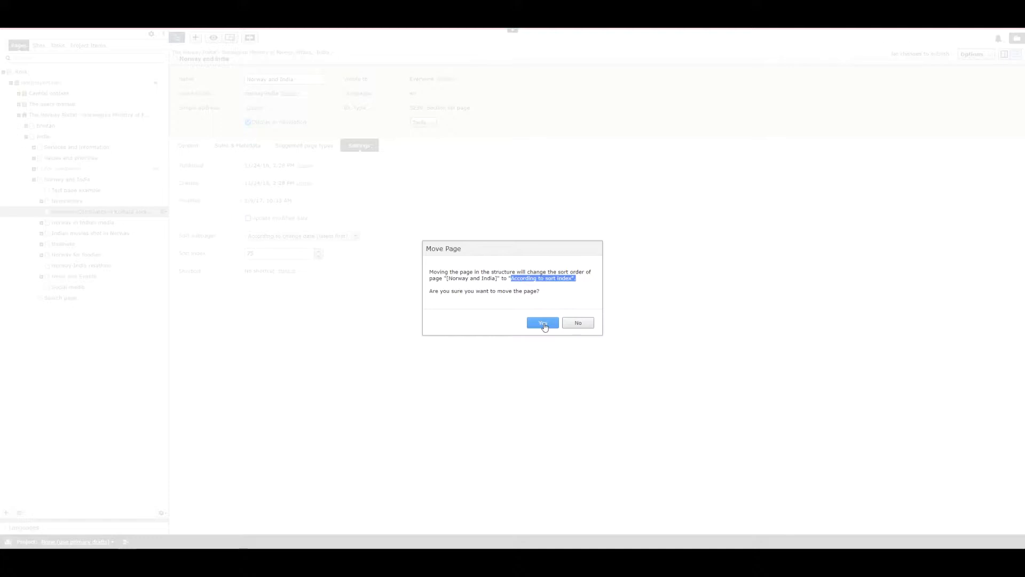
{"action": "left_click", "coordinate": [543, 324]}
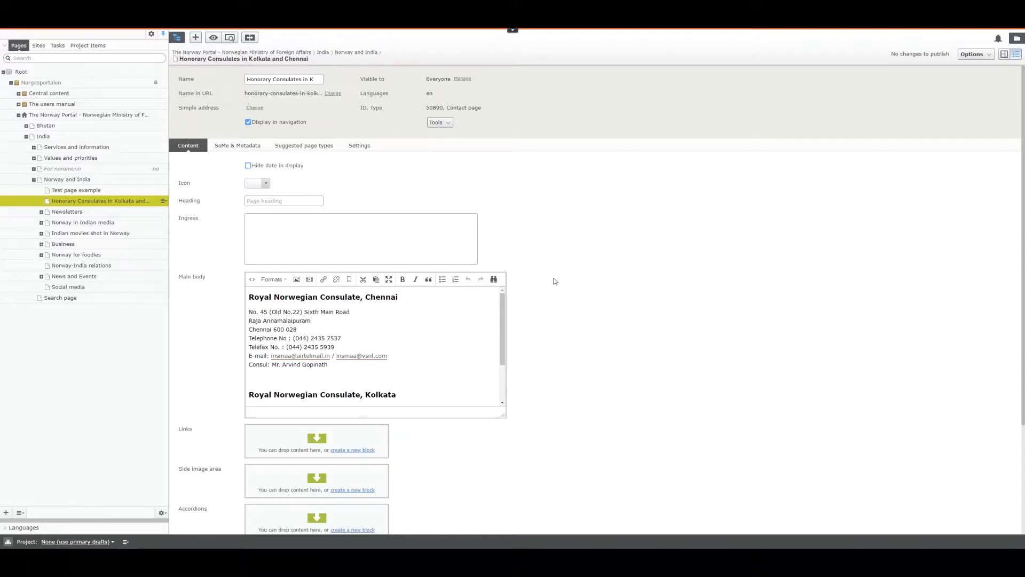
- Set the subpage sorting of Norway and India to "According to change date (latest first)" and publish the change
{"action": "left_click", "coordinate": [106, 182]}
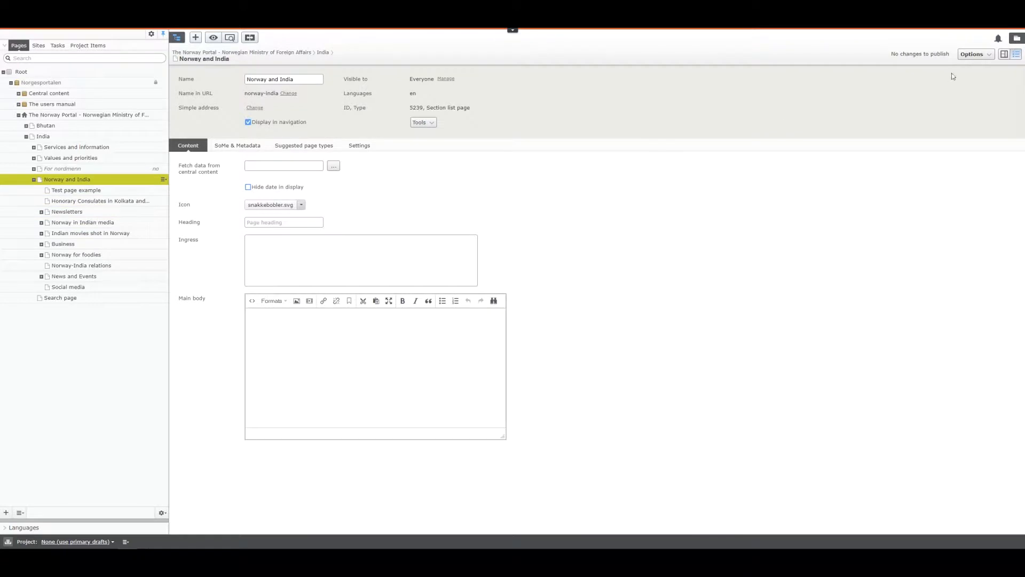
{"action": "left_click", "coordinate": [359, 146]}
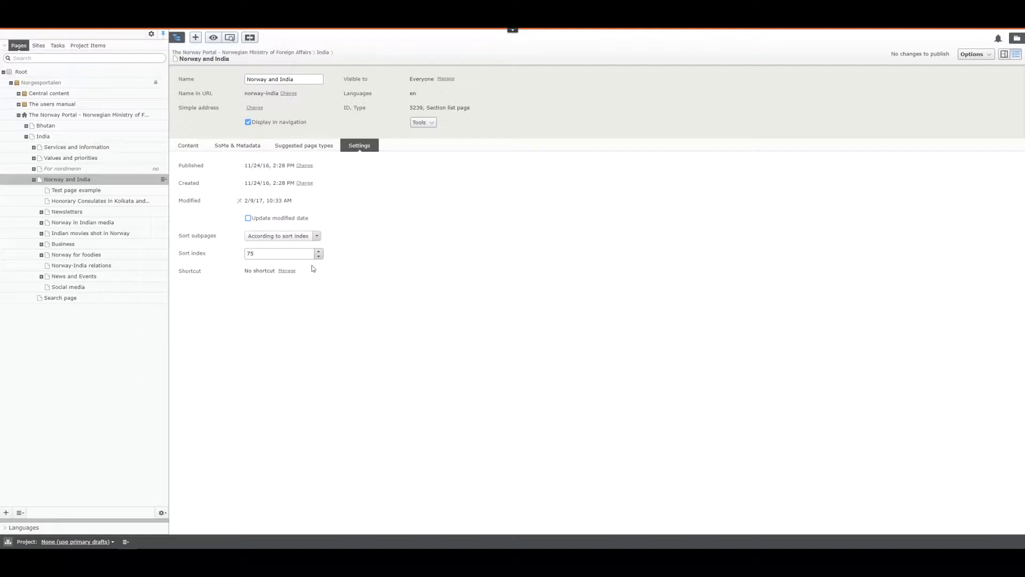
{"action": "left_click", "coordinate": [315, 236]}
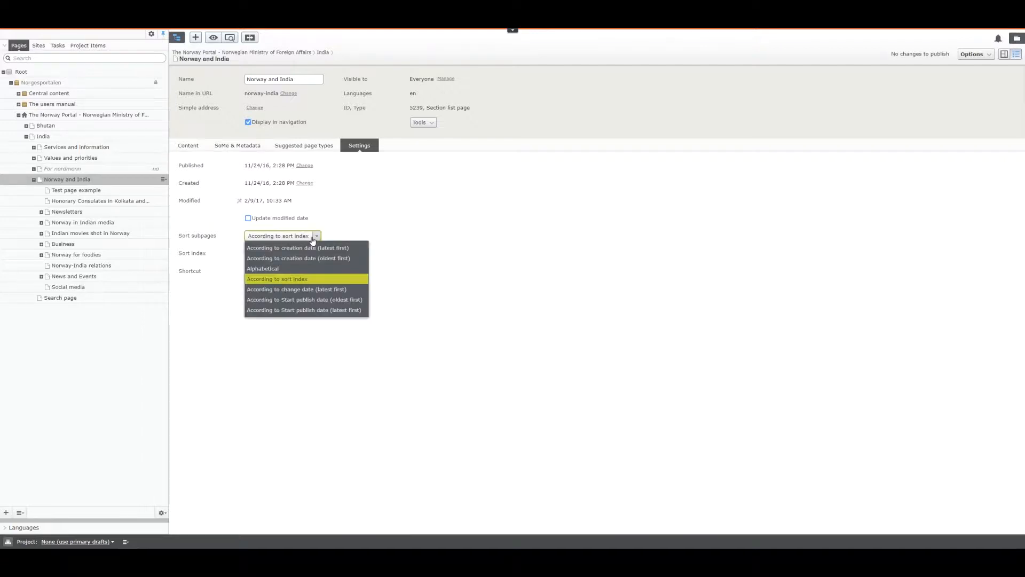
{"action": "left_click", "coordinate": [350, 290]}
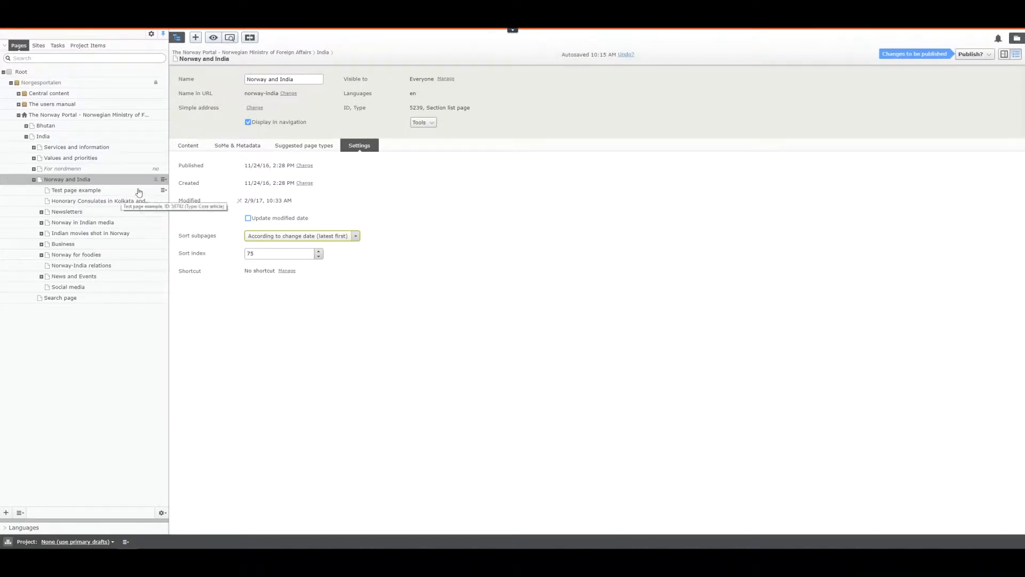
{"action": "left_click", "coordinate": [974, 54]}
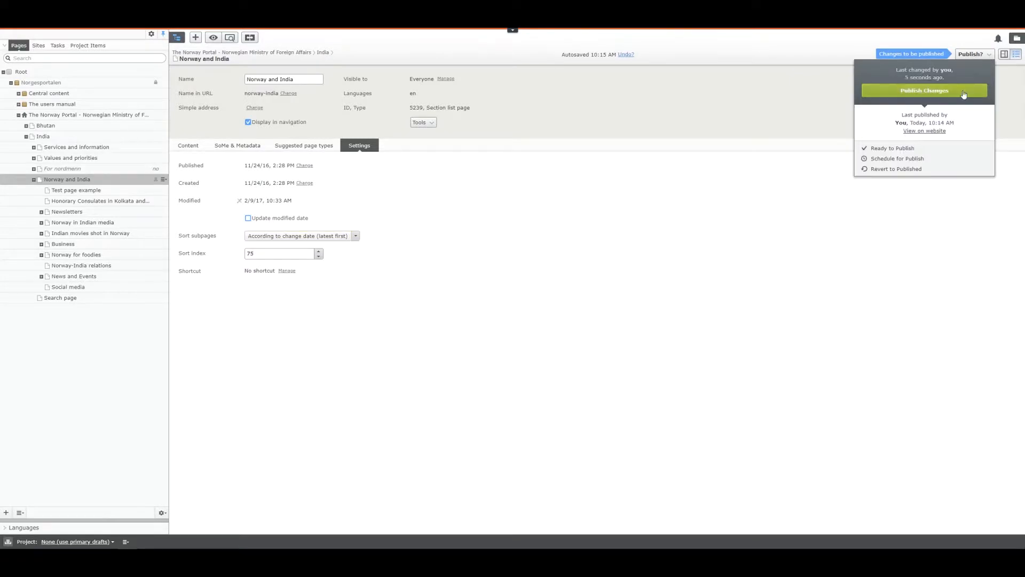
{"action": "left_click", "coordinate": [924, 90]}
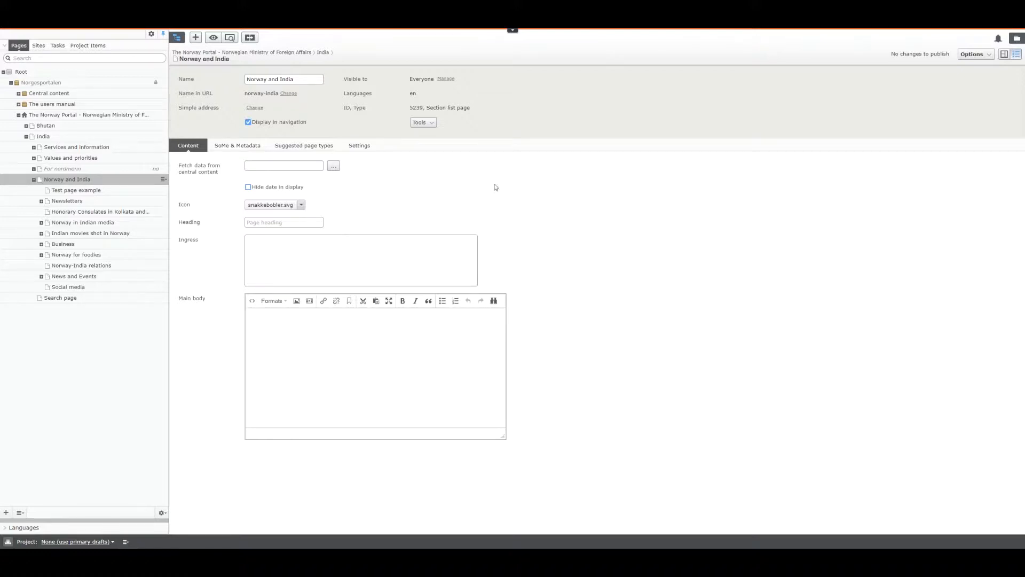
{"action": "left_click", "coordinate": [358, 148]}
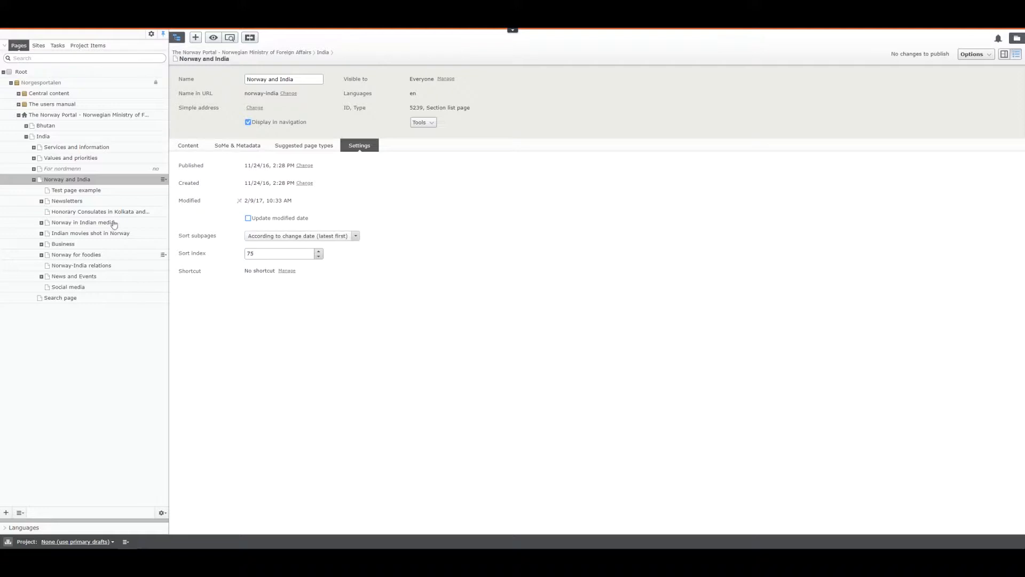
- Create a Core article page named "new example page" under Norway and India
{"action": "left_click", "coordinate": [75, 181]}
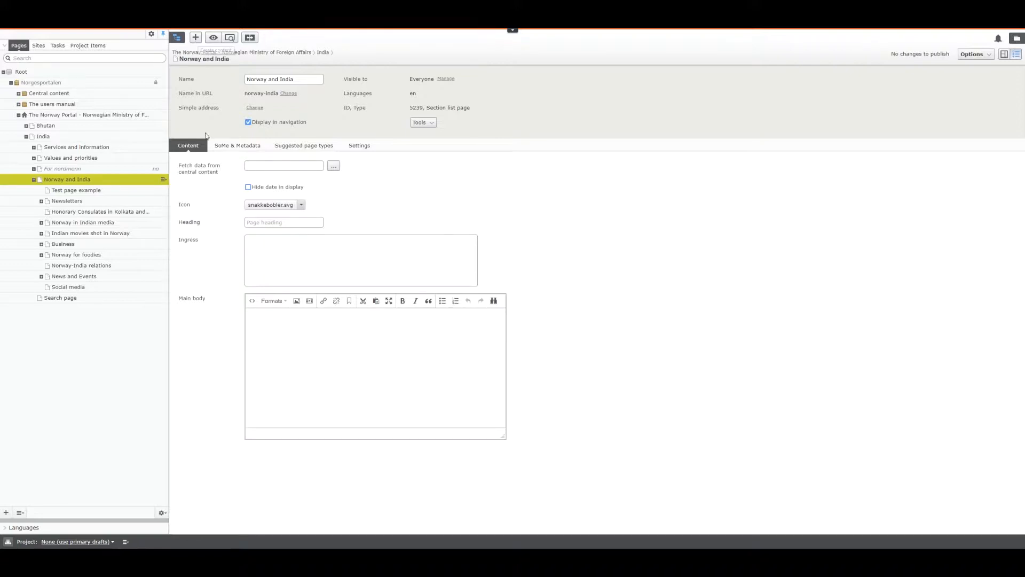
{"action": "left_click", "coordinate": [163, 180]}
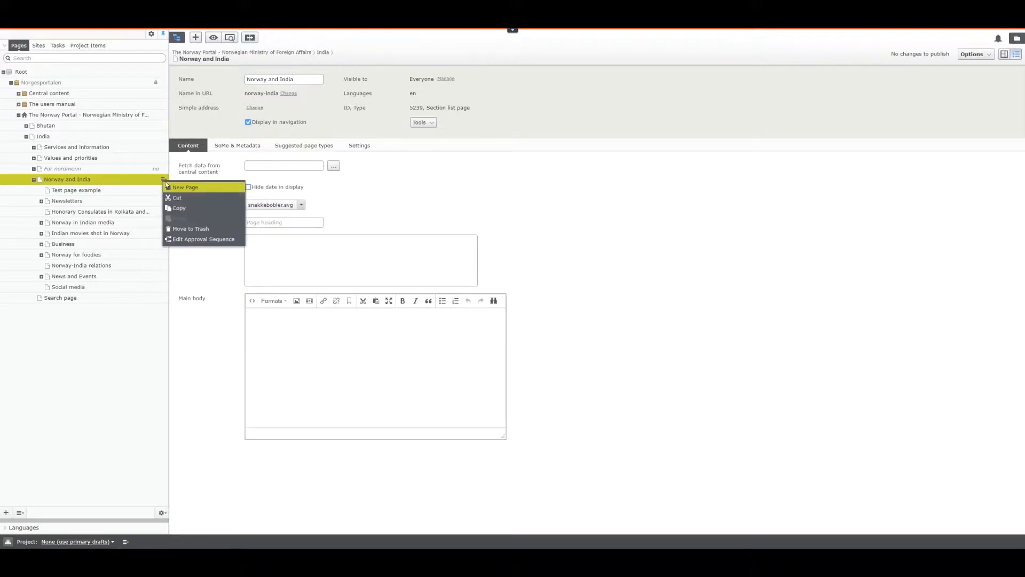
{"action": "left_click", "coordinate": [190, 189]}
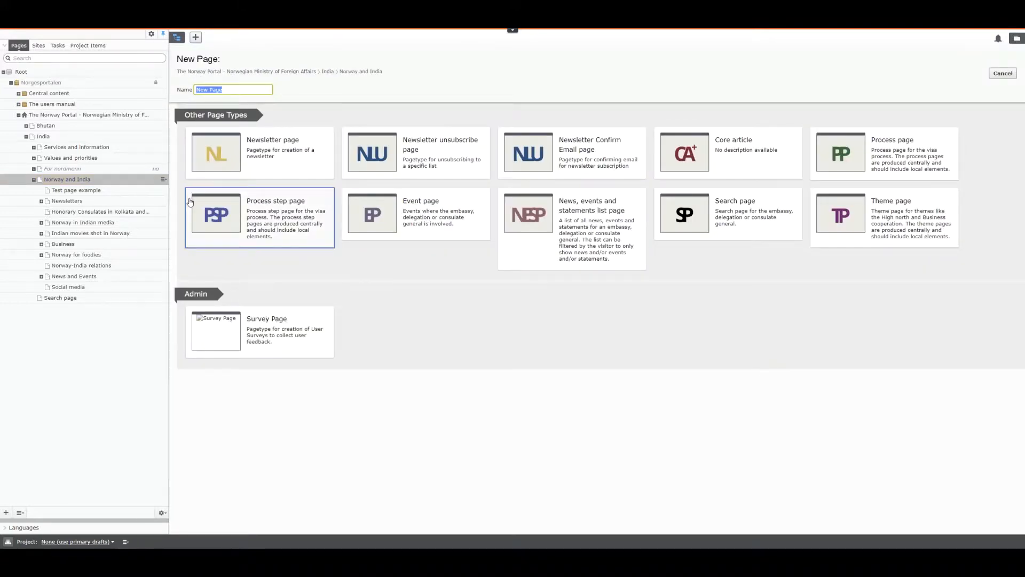
{"action": "left_click", "coordinate": [747, 148]}
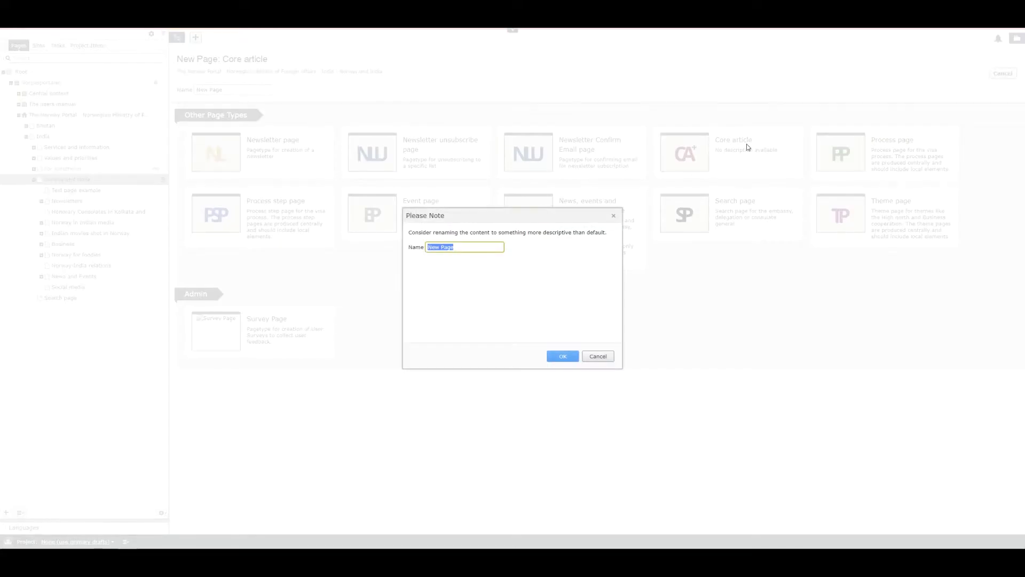
{"action": "type", "text": "b"}
{"action": "type", "text": "ew exampke"}
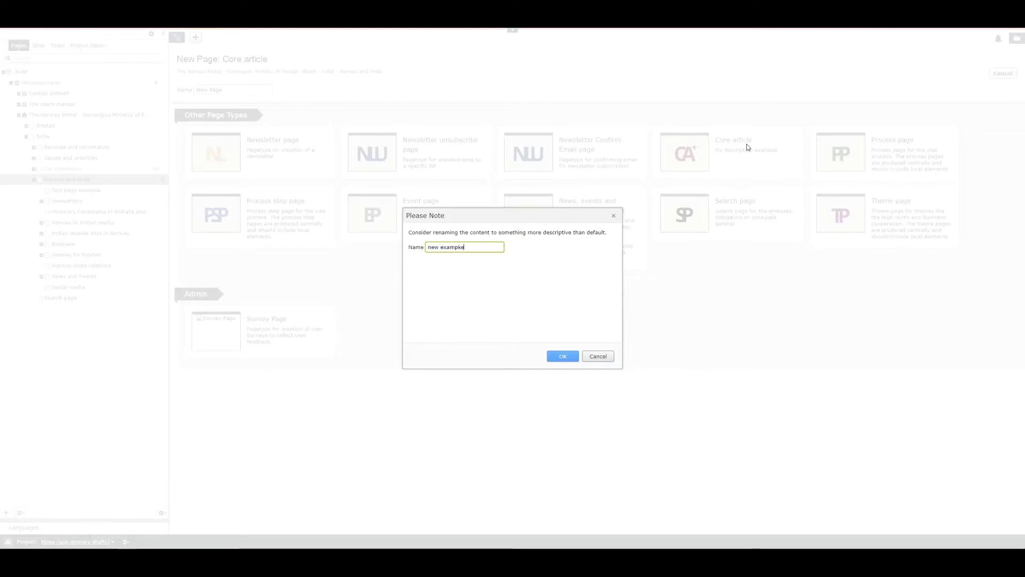
{"action": "key", "text": "BackSpace"}
{"action": "key", "text": "BackSpace"}
{"action": "type", "text": "le page"}
{"action": "key", "text": "Return"}
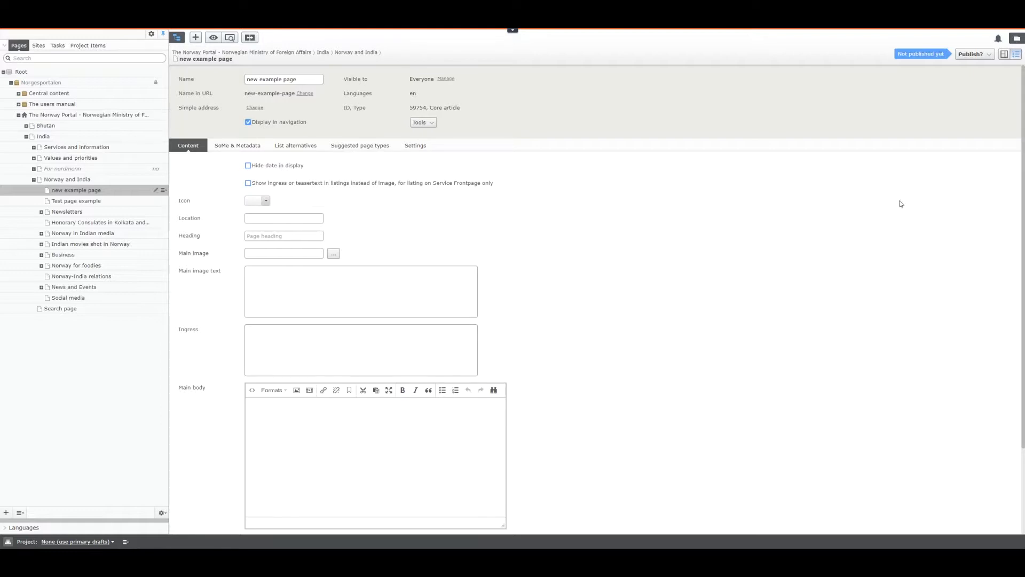
- Publish the new example page and show it in the on-page editing view
{"action": "left_click", "coordinate": [975, 54]}
{"action": "left_click", "coordinate": [945, 94]}
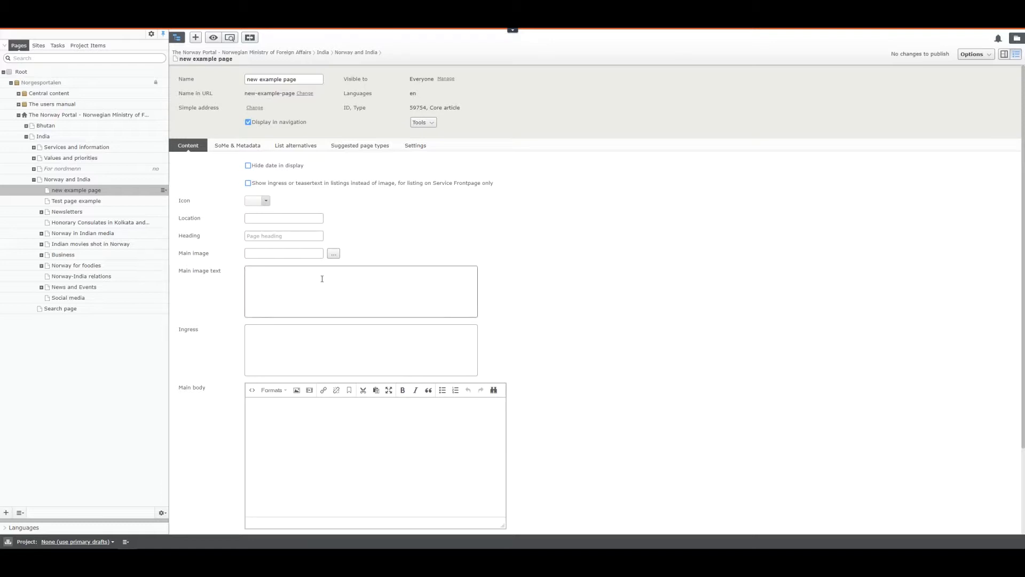
{"action": "left_click", "coordinate": [1004, 54]}
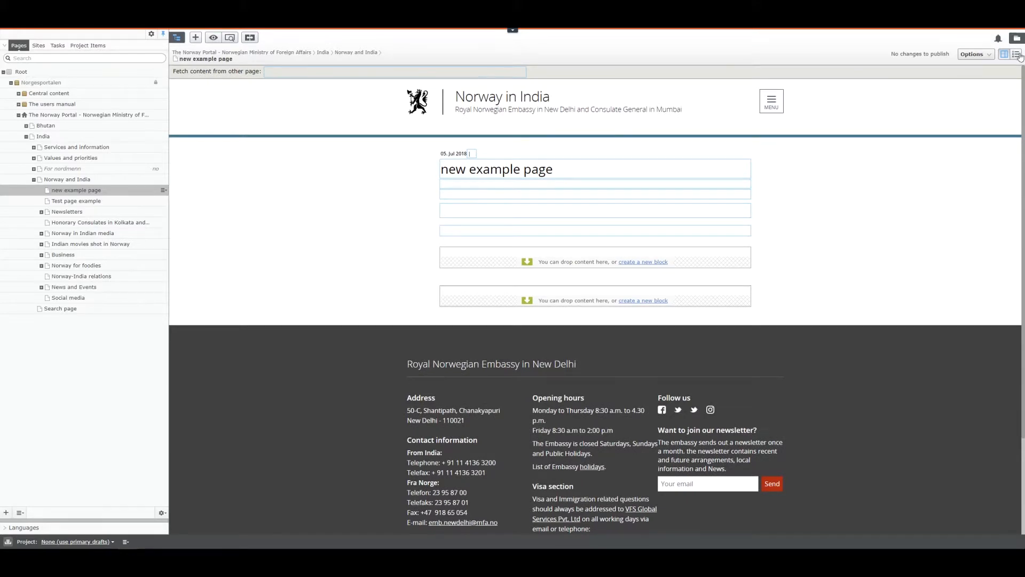
{"action": "left_click", "coordinate": [1017, 55]}
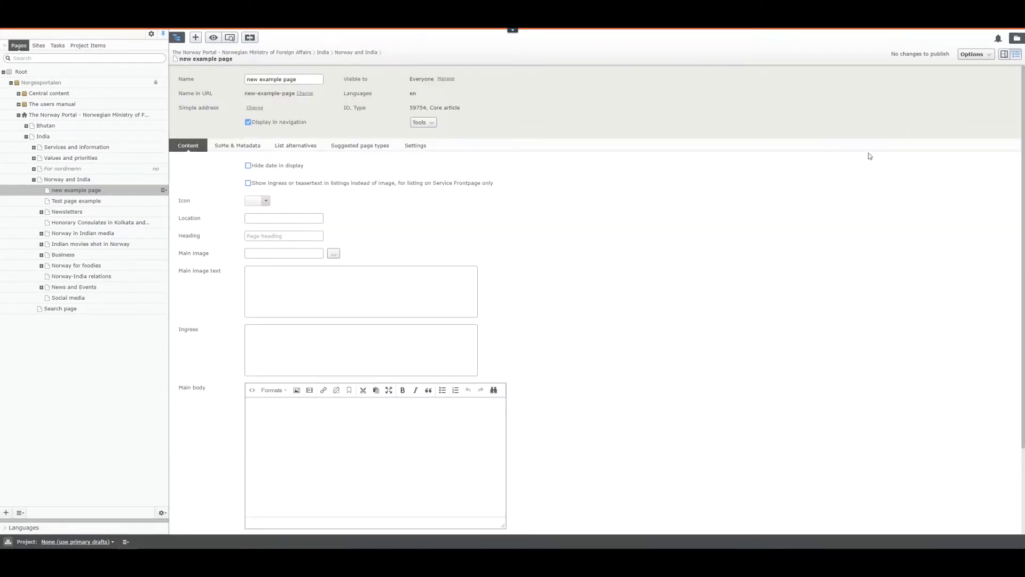
{"action": "left_click", "coordinate": [1003, 55]}
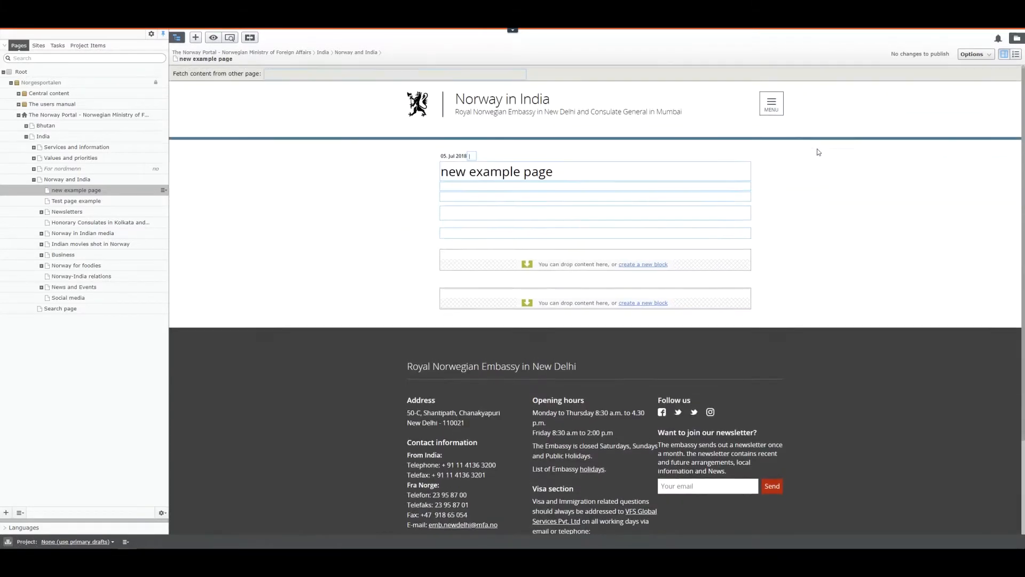
- Enter "asdhak" as the page's ingress and "dsfasdfasdf" as its main body text
{"action": "left_click", "coordinate": [458, 211]}
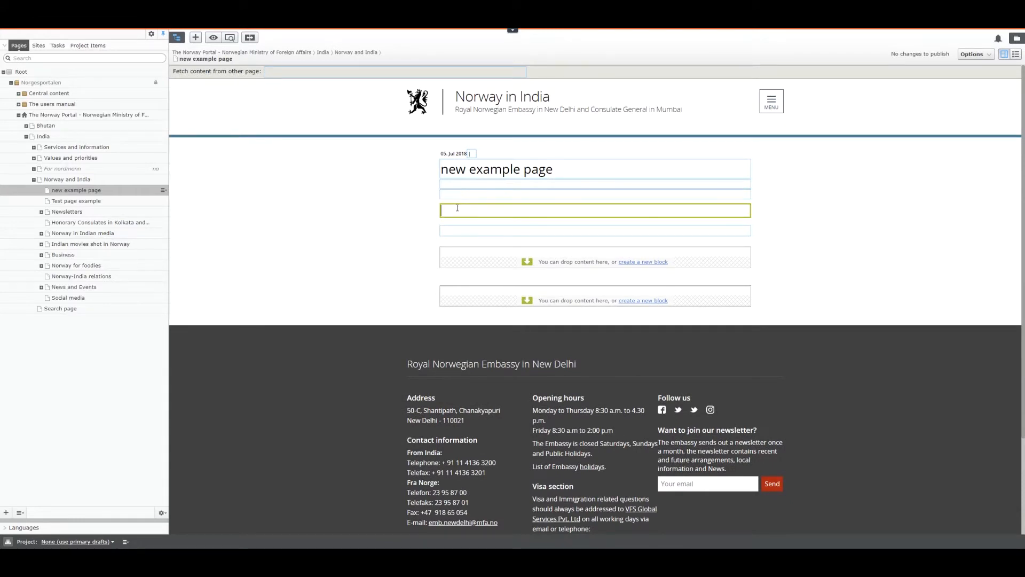
{"action": "type", "text": "asdhakjsd"}
{"action": "key", "text": "BackSpace"}
{"action": "key", "text": "BackSpace"}
{"action": "key", "text": "BackSpace"}
{"action": "left_click", "coordinate": [463, 233]}
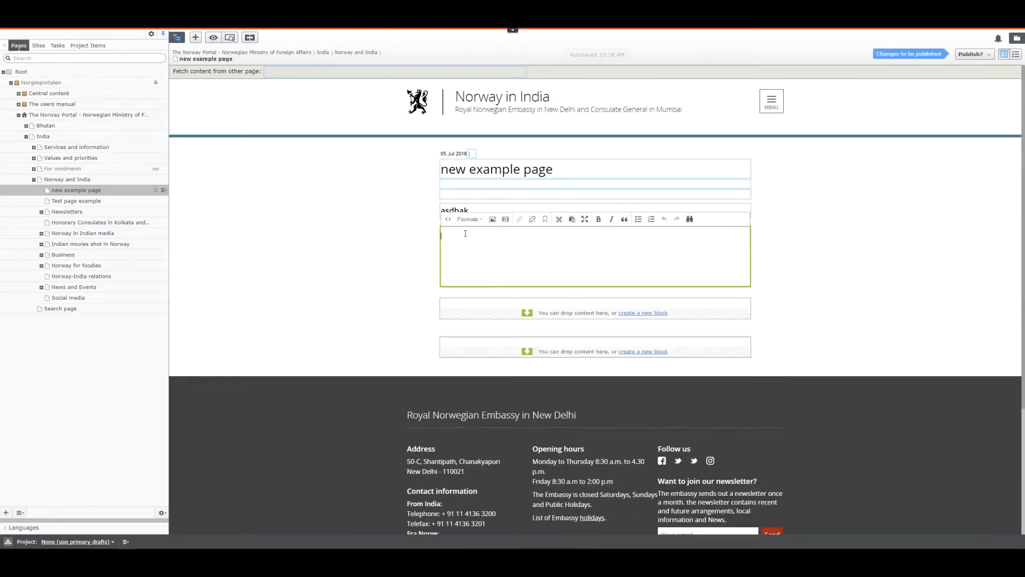
{"action": "type", "text": "dsfasdfasdf"}
{"action": "left_click", "coordinate": [362, 263]}
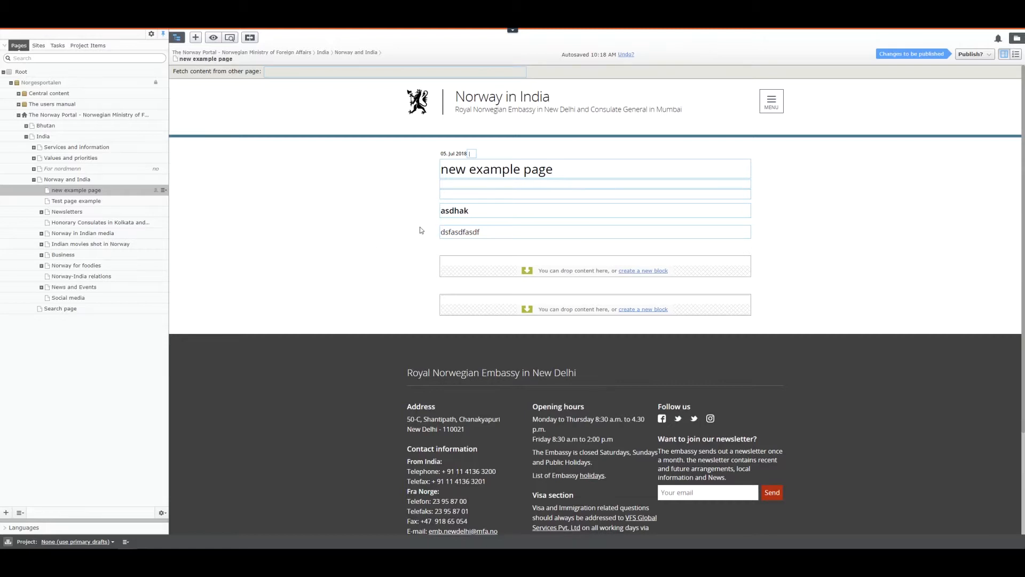
- Extend the ingress to "asdhaksfdg sdfgsdfg" and replace the main body text with "askdjhfkaljdshf asdfasdf"
{"action": "left_click", "coordinate": [478, 209]}
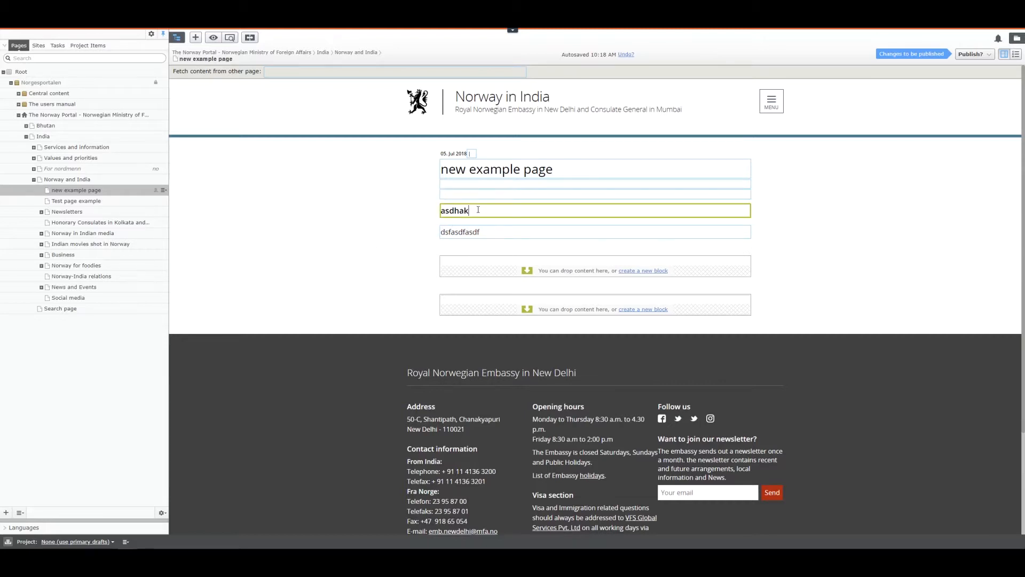
{"action": "type", "text": "sfdg sdfgsdfg"}
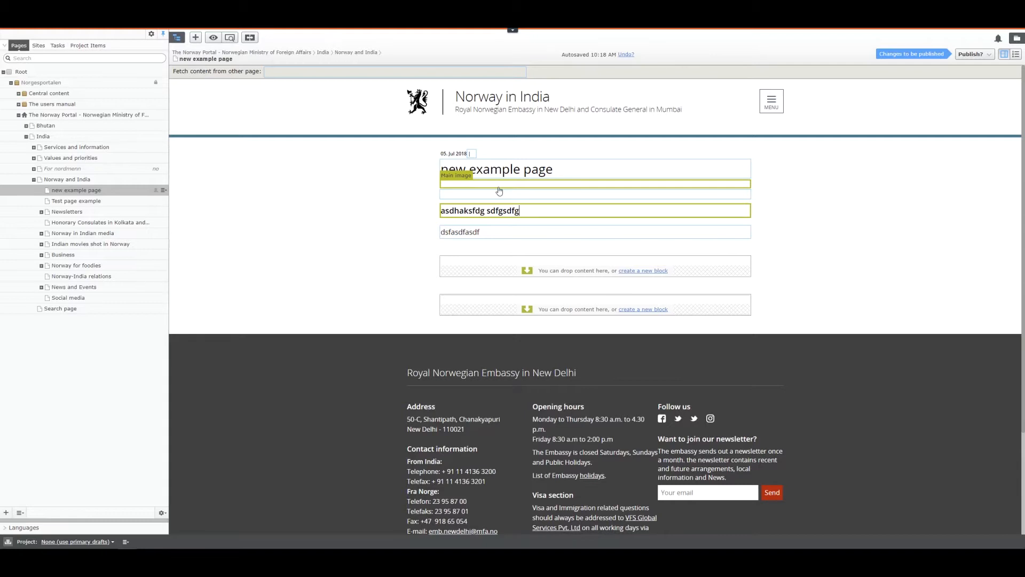
{"action": "left_click", "coordinate": [497, 235]}
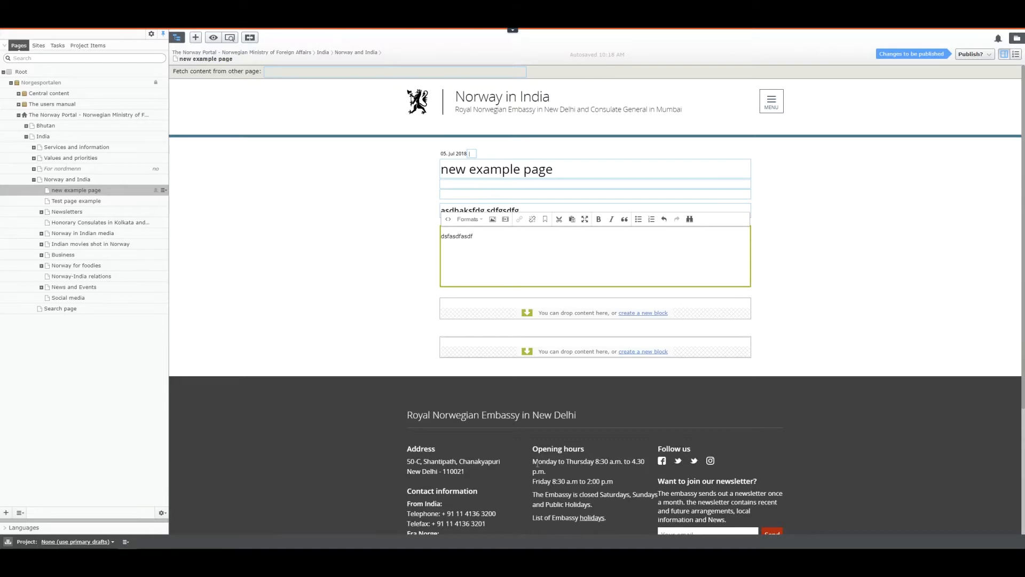
{"action": "left_click_drag", "start_coordinate": [512, 247], "coordinate": [433, 244]}
{"action": "type", "text": "askdjhfkaljdshf asdfasdf"}
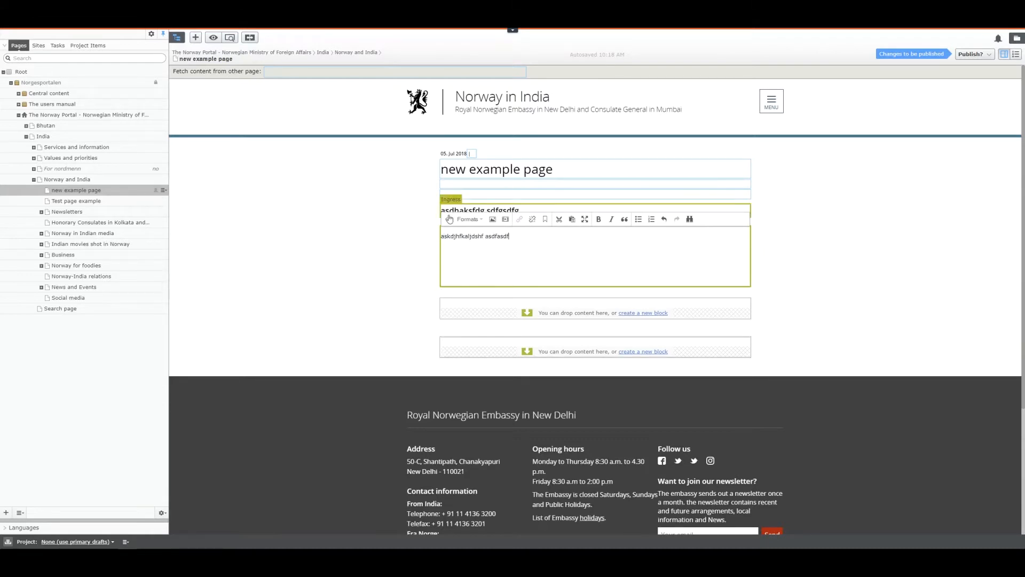
- Format parts of the main body text: bold for the final "fasdf", italics inside the first word, and underline around the space
{"action": "key", "text": "shift+Left"}
{"action": "key", "text": "shift+Left"}
{"action": "key", "text": "shift+Left"}
{"action": "key", "text": "shift+Left"}
{"action": "key", "text": "shift+Left"}
{"action": "left_click", "coordinate": [599, 221]}
{"action": "mouse_move", "coordinate": [469, 236]}
{"action": "left_mouse_down"}
{"action": "mouse_move", "coordinate": [451, 236]}
{"action": "mouse_move", "coordinate": [474, 236]}
{"action": "left_mouse_up"}
{"action": "left_click", "coordinate": [611, 219]}
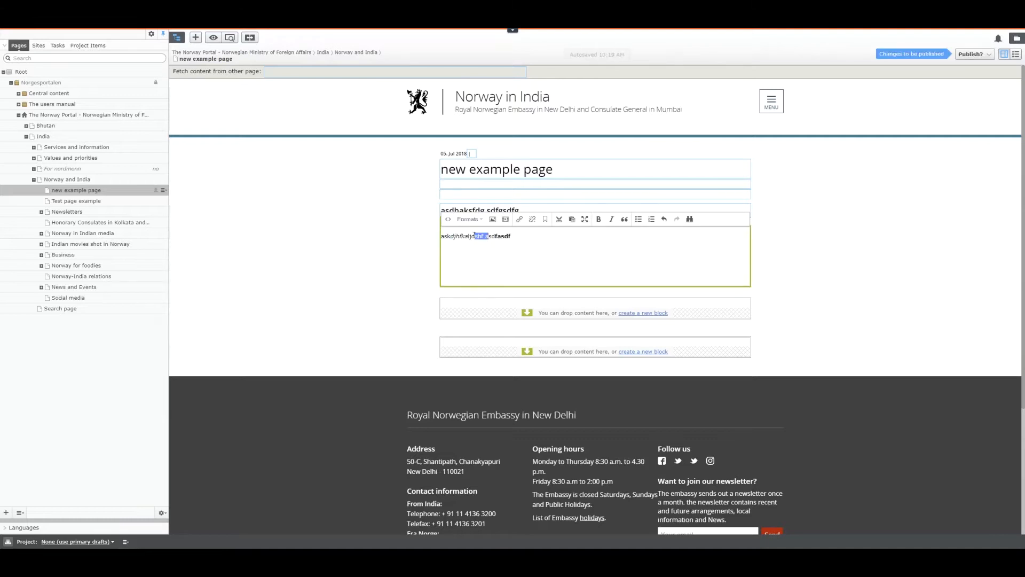
{"action": "key", "text": "ctrl+u"}
{"action": "left_click", "coordinate": [599, 261]}
- Link the characters around the space in the main body text to the external address test.in
{"action": "left_click_drag", "start_coordinate": [489, 236], "coordinate": [472, 237]}
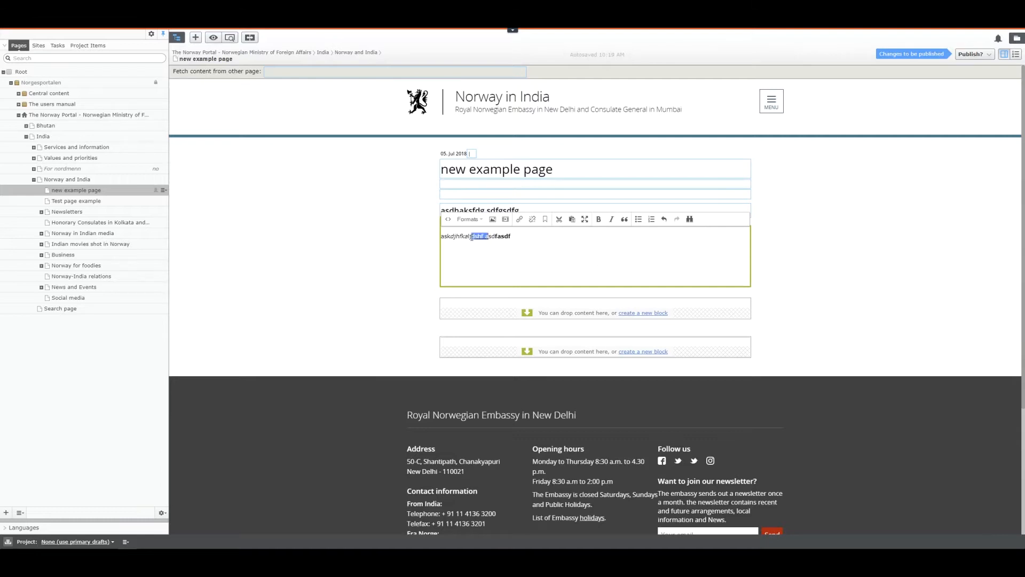
{"action": "left_click", "coordinate": [520, 219]}
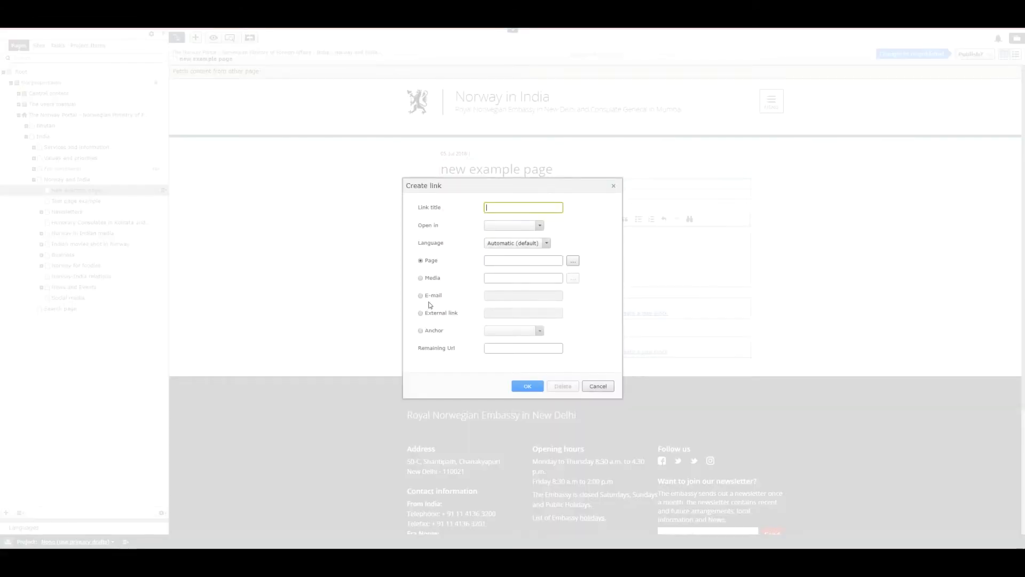
{"action": "left_click", "coordinate": [513, 312]}
{"action": "type", "text": "te"}
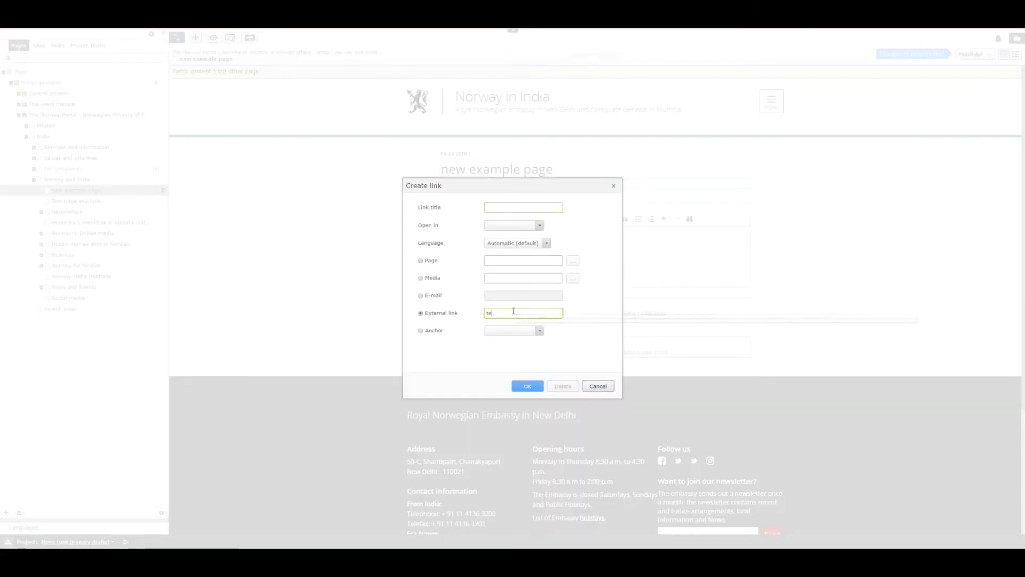
{"action": "type", "text": "st.in"}
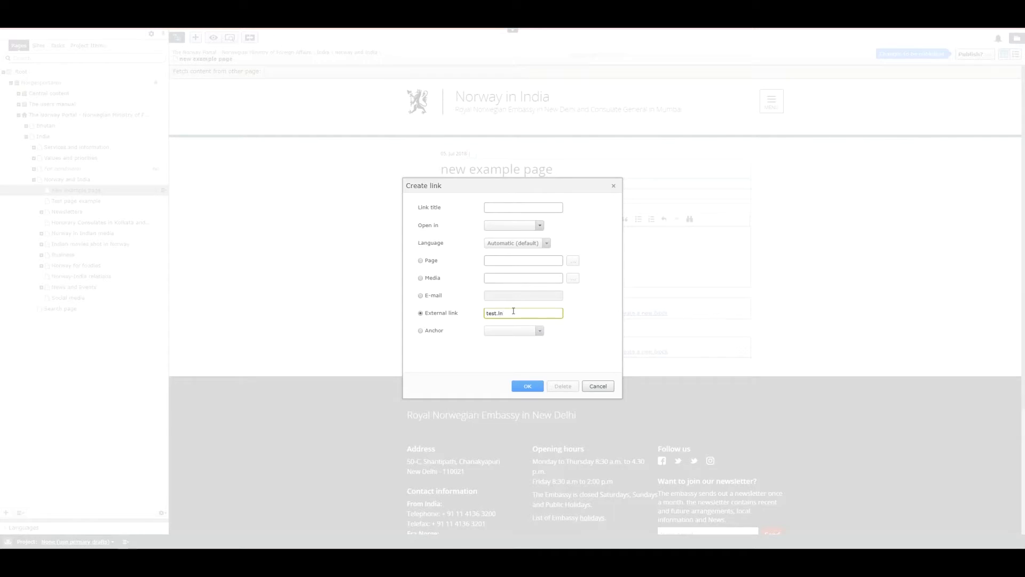
{"action": "left_click", "coordinate": [517, 389]}
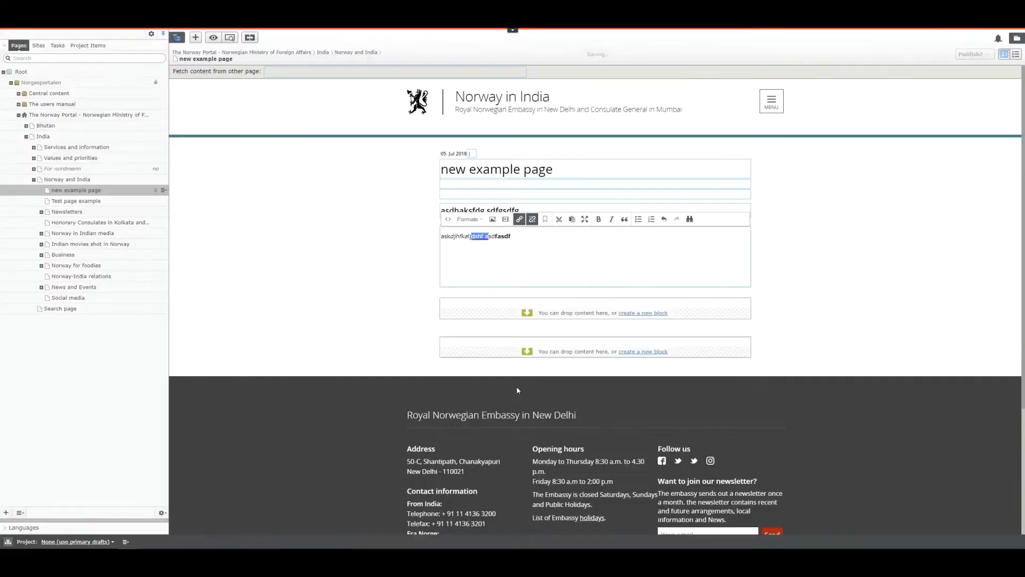
- Add the line "asdfasdfasedf" in bold below the existing main body text
{"action": "left_click", "coordinate": [531, 235]}
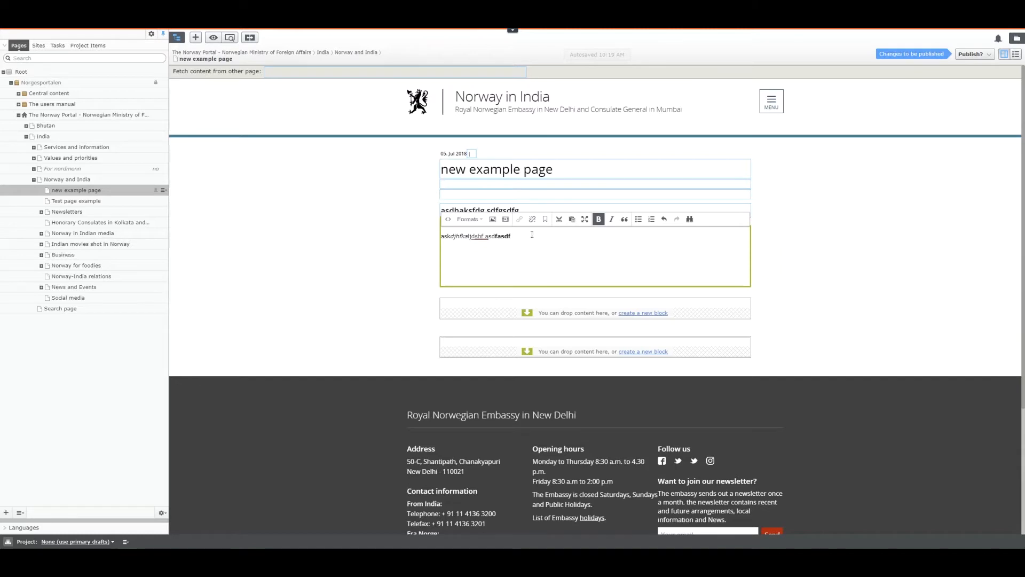
{"action": "key", "text": "Return"}
{"action": "type", "text": "asdfasdfasedf"}
- Look over the paragraph, headline and button formats available for the selected last line of the main body text
{"action": "key", "text": "shift+Home"}
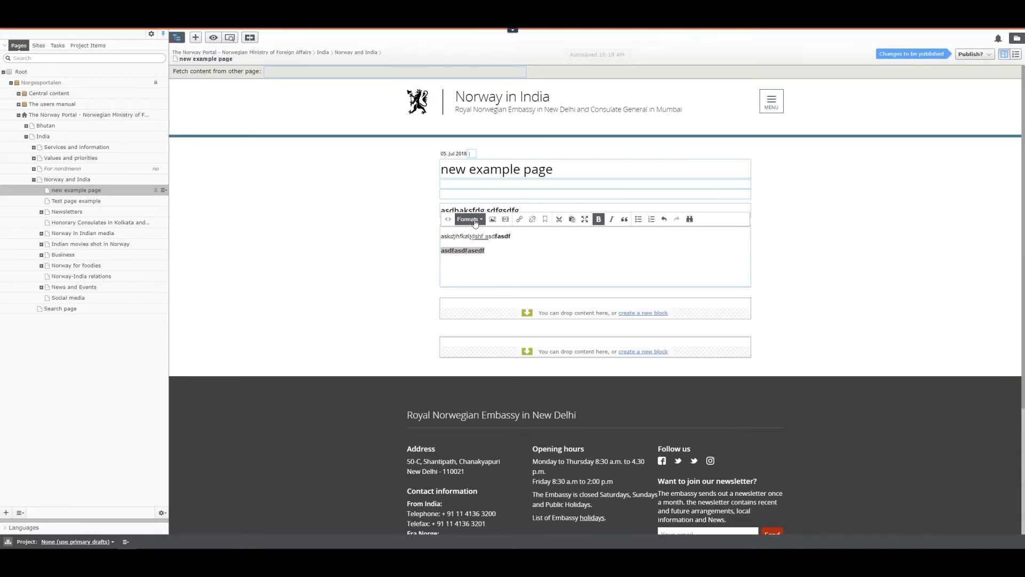
{"action": "left_click", "coordinate": [469, 219]}
{"action": "mouse_move", "coordinate": [491, 267]}
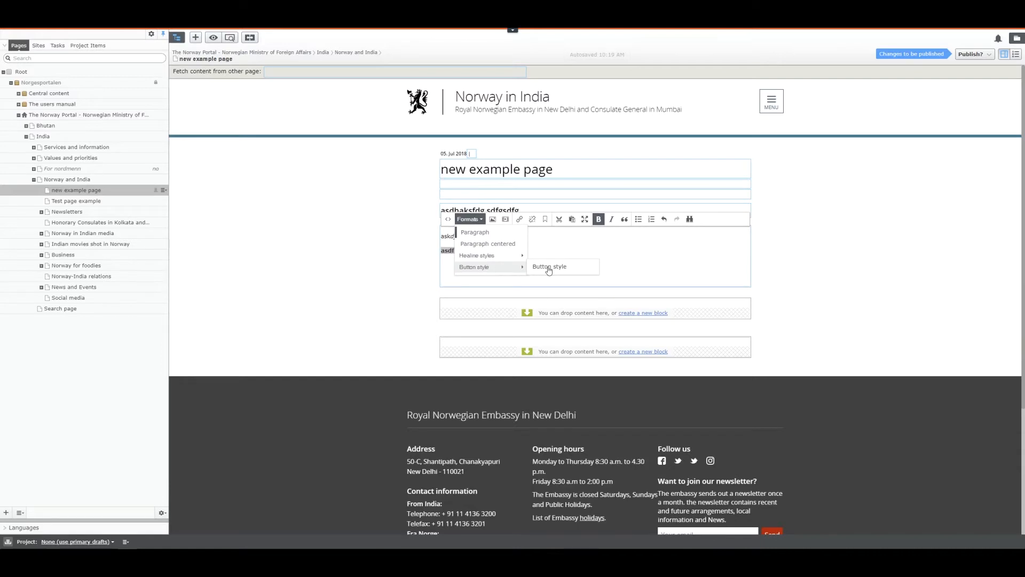
{"action": "left_click", "coordinate": [608, 273]}
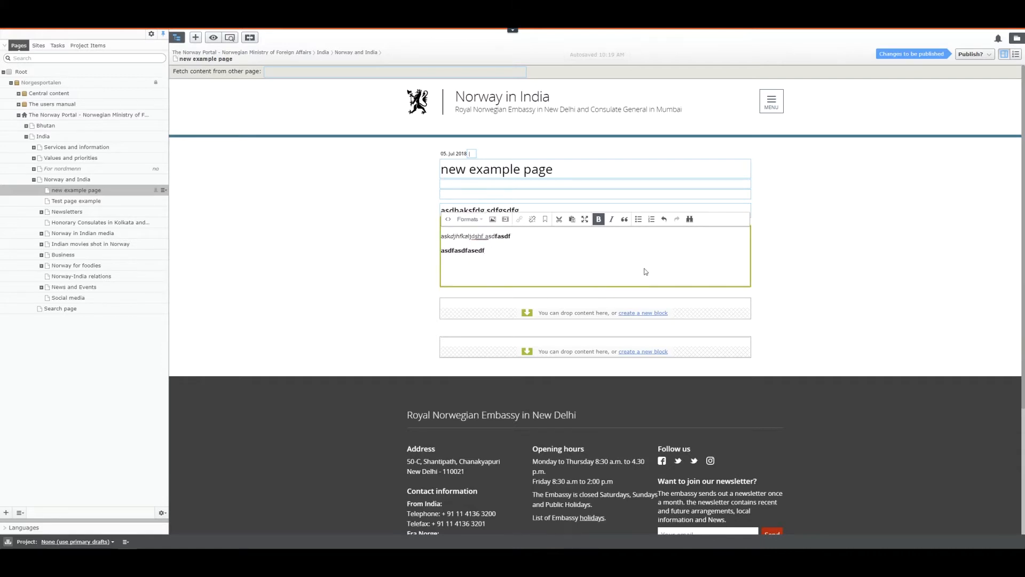
- Finish editing the main body text and publish the changes to the new example page
{"action": "left_click", "coordinate": [842, 263]}
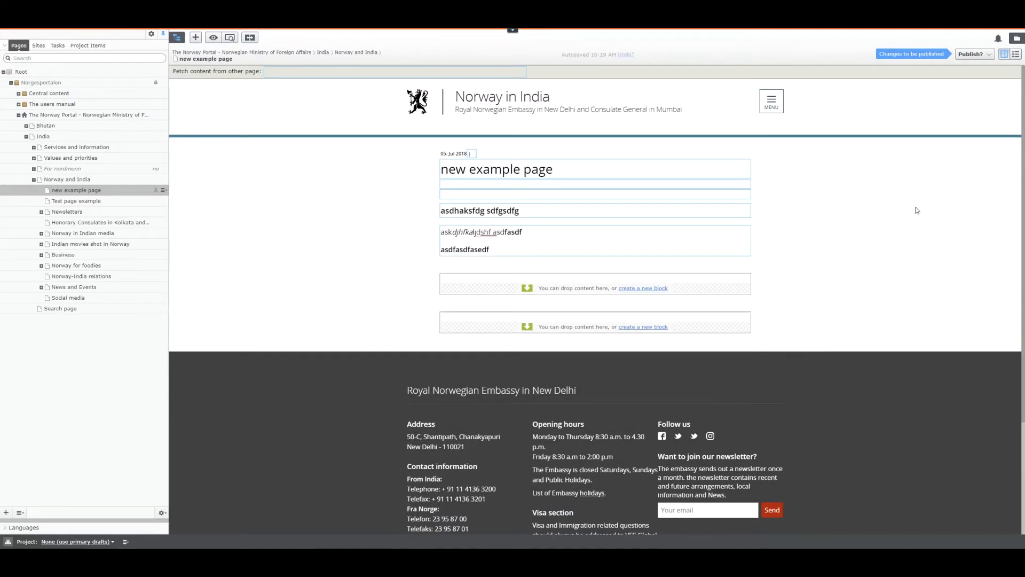
{"action": "left_click", "coordinate": [980, 56]}
{"action": "left_click", "coordinate": [959, 90]}
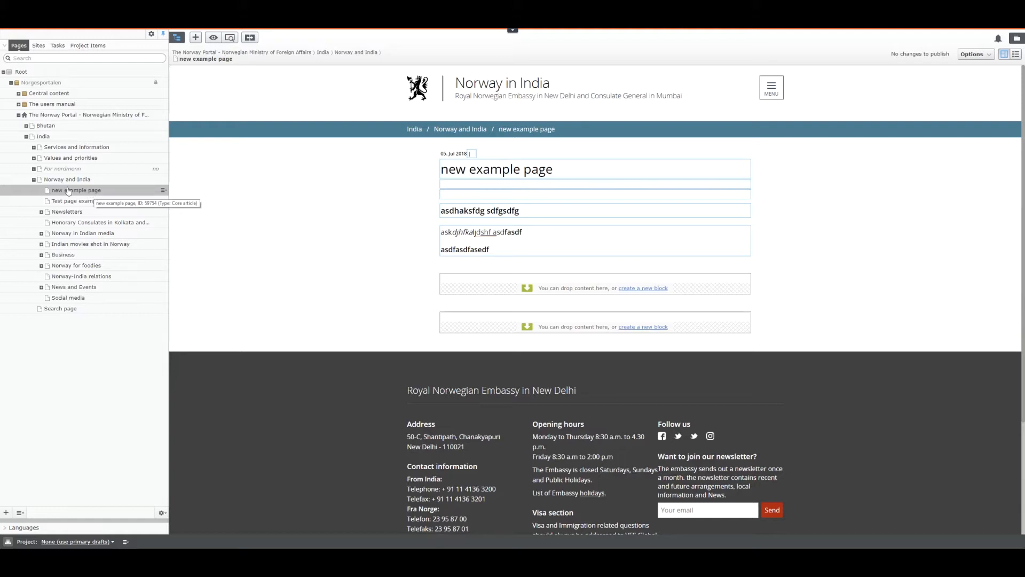
- Move the new example page into the 2017 section under Norway in Indian media, confirming the move
{"action": "left_click", "coordinate": [42, 234]}
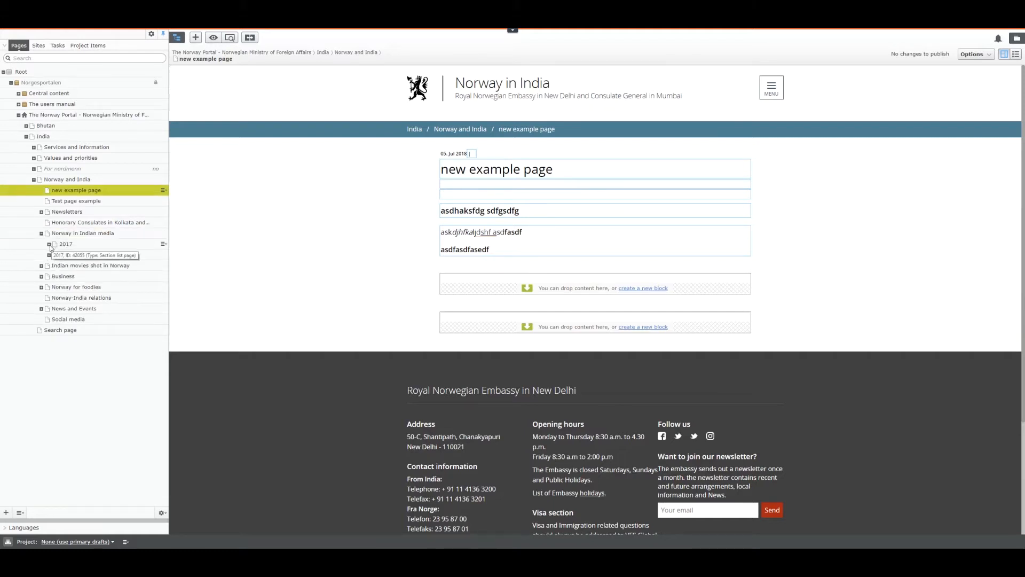
{"action": "left_click", "coordinate": [50, 244]}
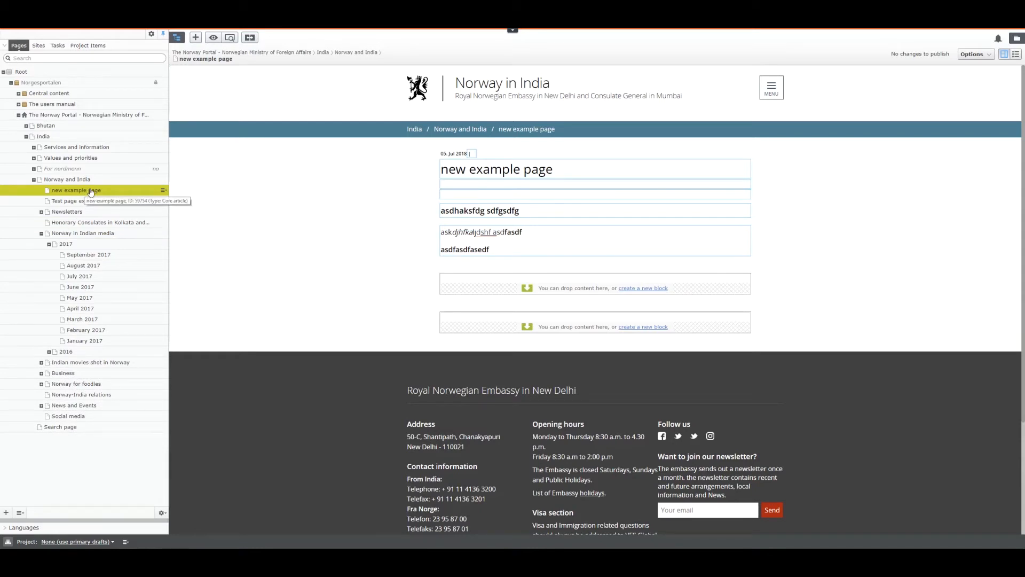
{"action": "left_click_drag", "start_coordinate": [90, 192], "coordinate": [97, 273]}
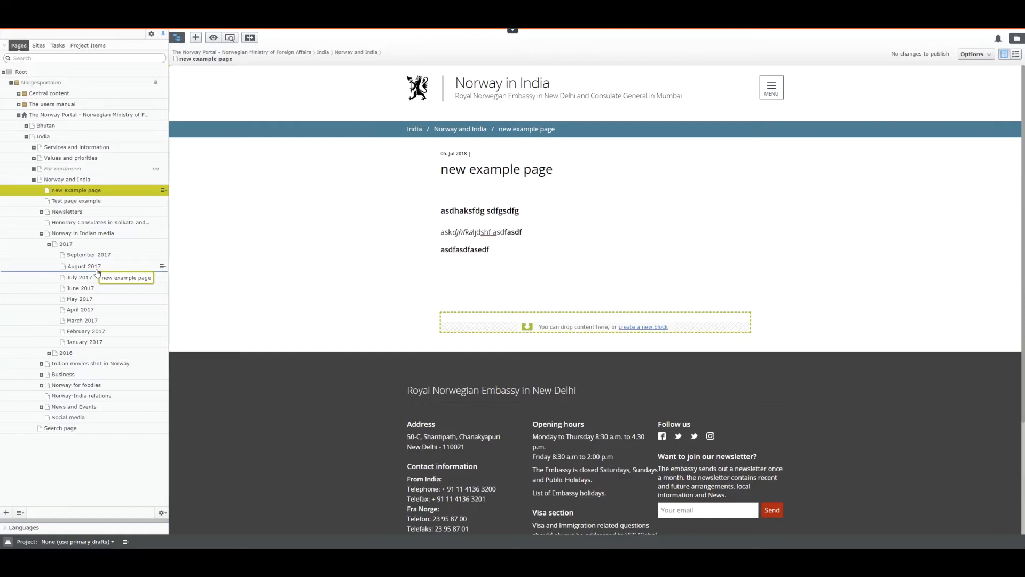
{"action": "left_click_drag", "start_coordinate": [98, 273], "coordinate": [97, 268]}
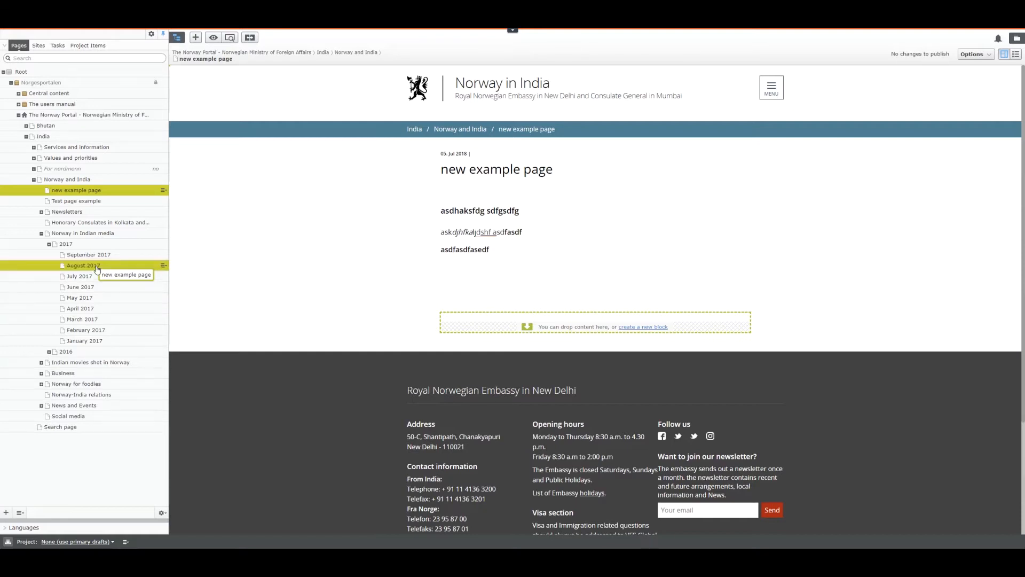
{"action": "left_click_drag", "start_coordinate": [78, 259], "coordinate": [64, 246]}
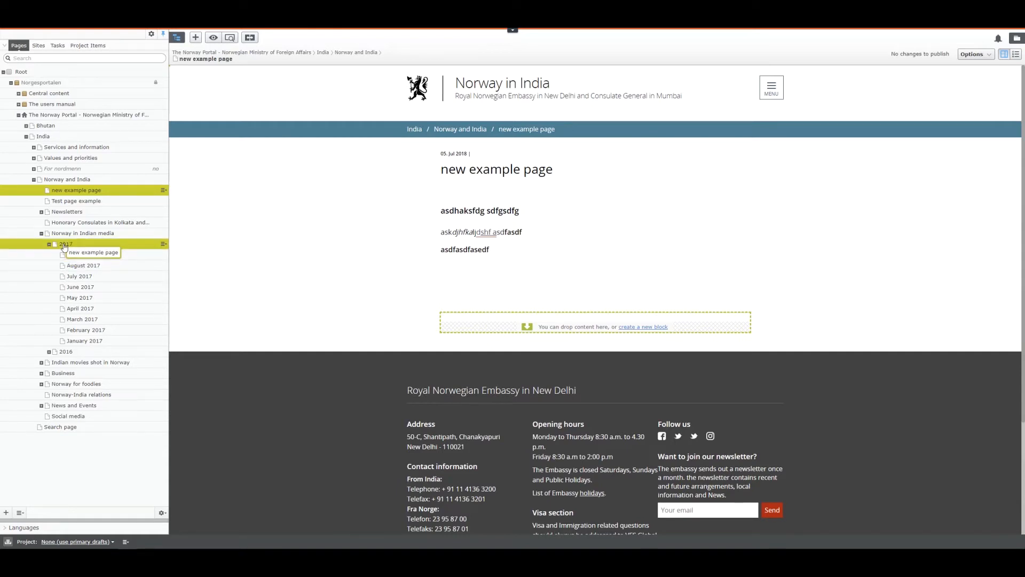
{"action": "left_click_drag", "start_coordinate": [64, 246], "coordinate": [63, 245]}
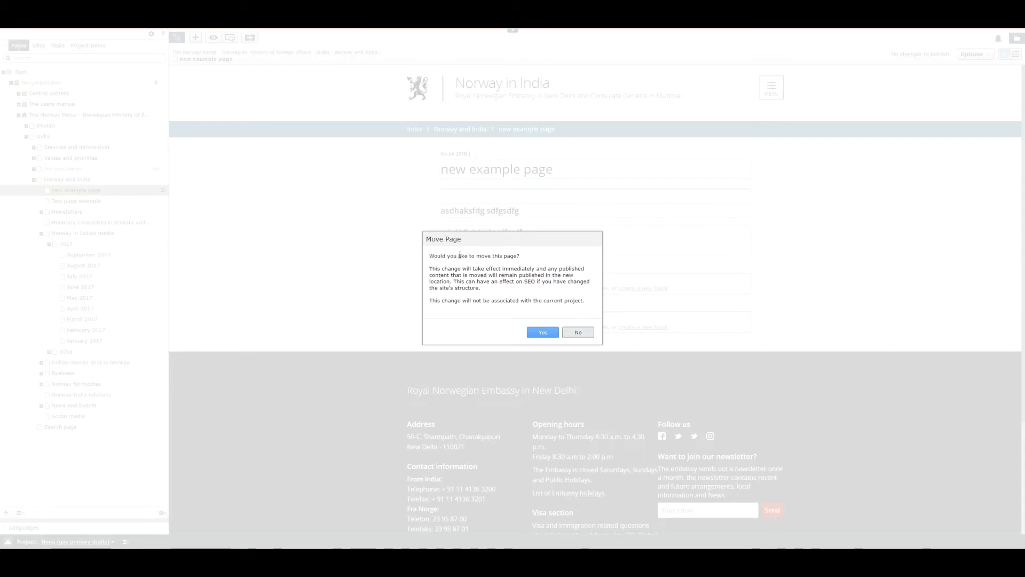
{"action": "left_click_drag", "start_coordinate": [459, 256], "coordinate": [541, 258]}
{"action": "left_click", "coordinate": [542, 332]}
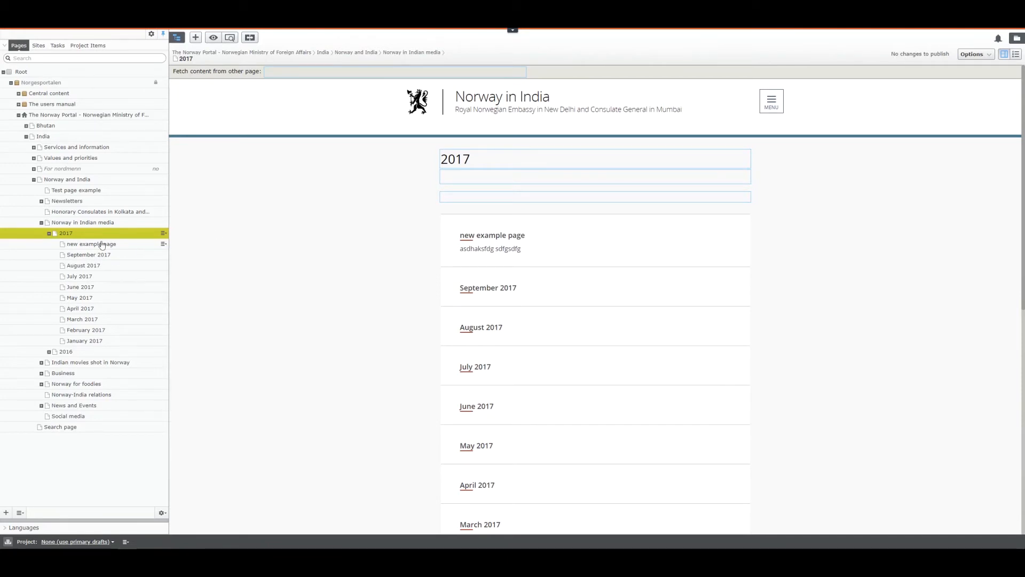
- Move the new example page out of the 2017 section to directly under India, after Norway and India
{"action": "left_click_drag", "start_coordinate": [102, 245], "coordinate": [69, 188]}
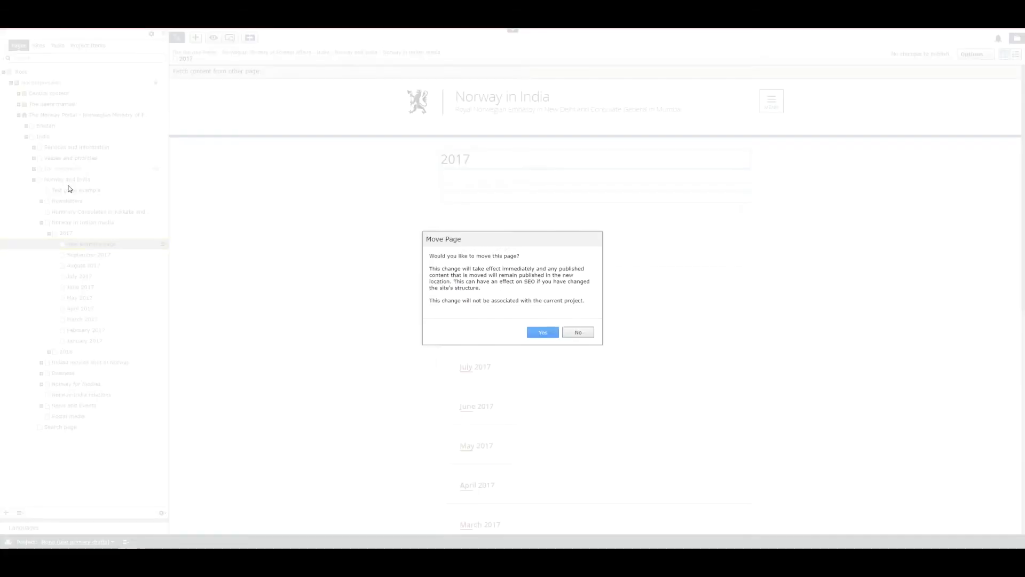
{"action": "left_click", "coordinate": [547, 334]}
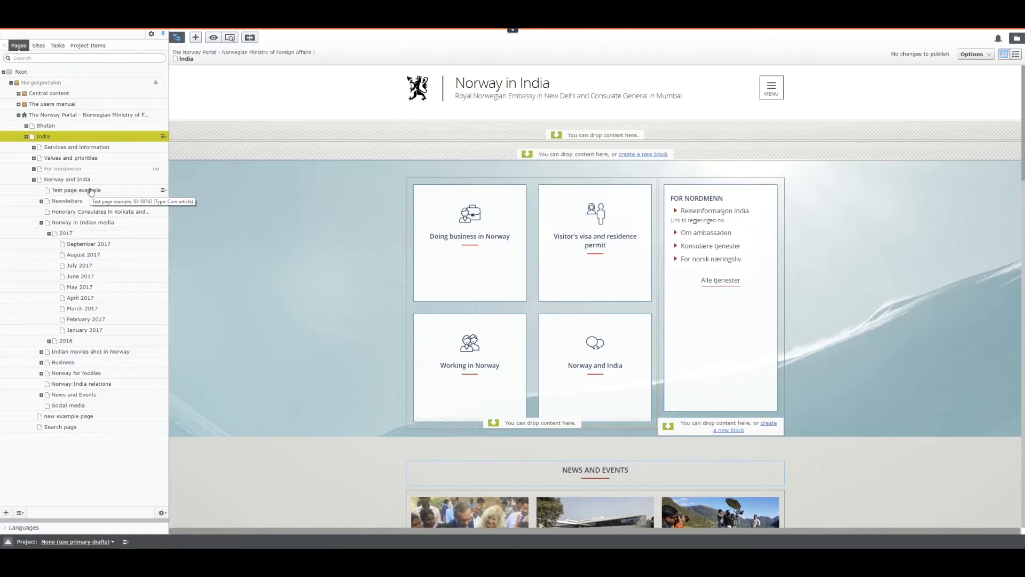
- Move Test page example into the Norway in Indian media section and collapse the 2017 branch of the page tree
{"action": "left_click_drag", "start_coordinate": [90, 191], "coordinate": [66, 226]}
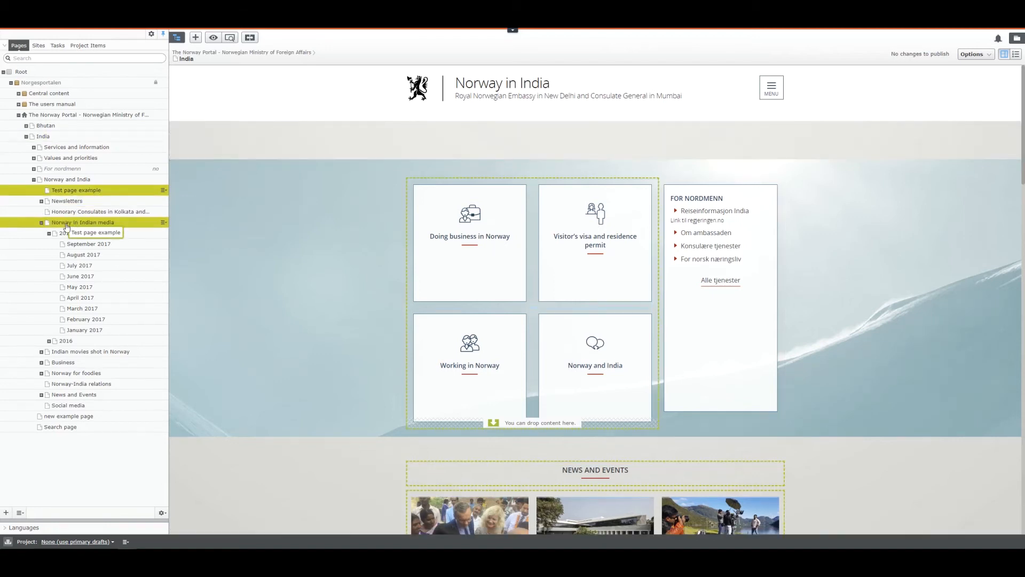
{"action": "left_click_drag", "start_coordinate": [67, 227], "coordinate": [68, 226]}
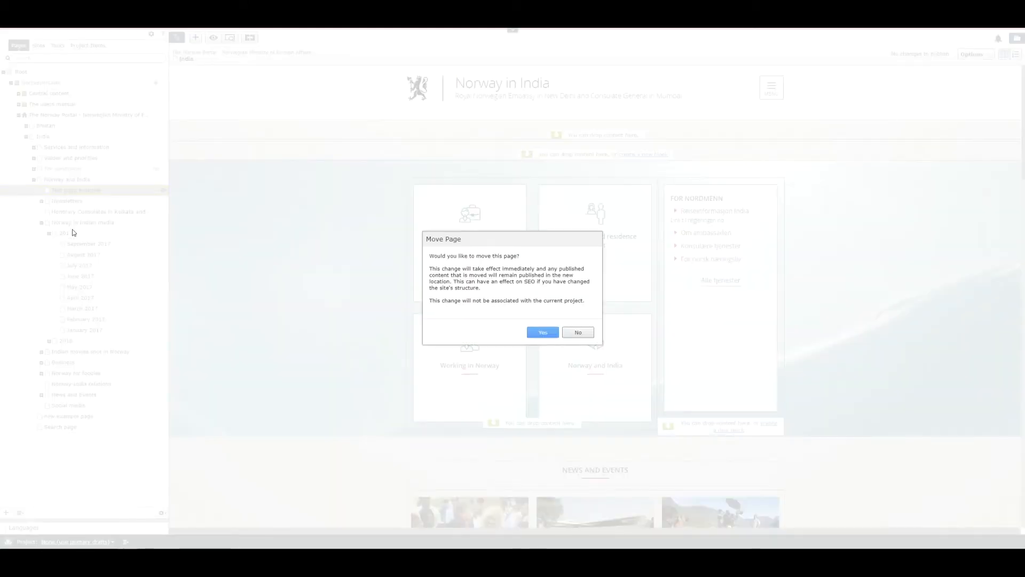
{"action": "left_click", "coordinate": [538, 335]}
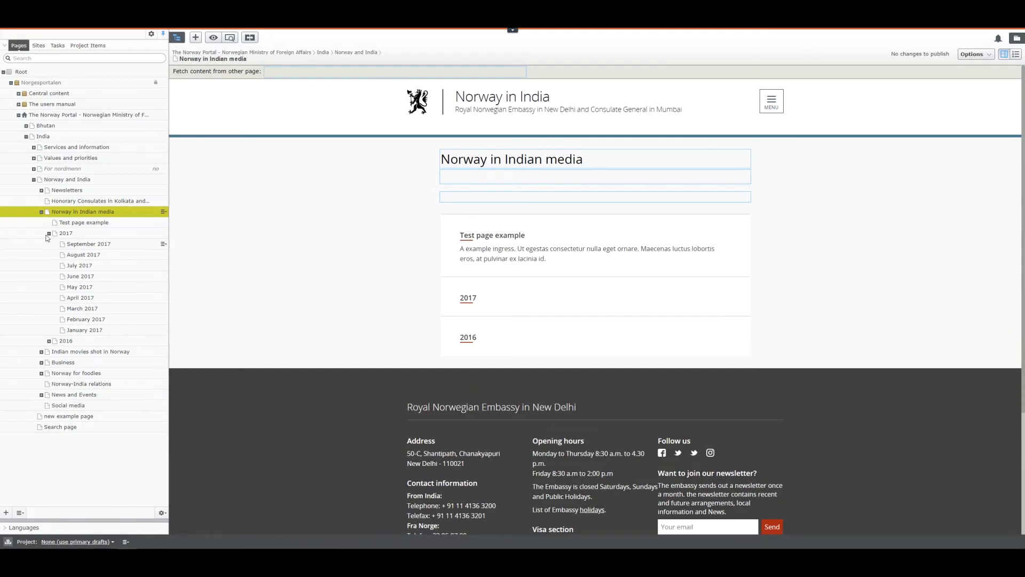
{"action": "left_click", "coordinate": [49, 233]}
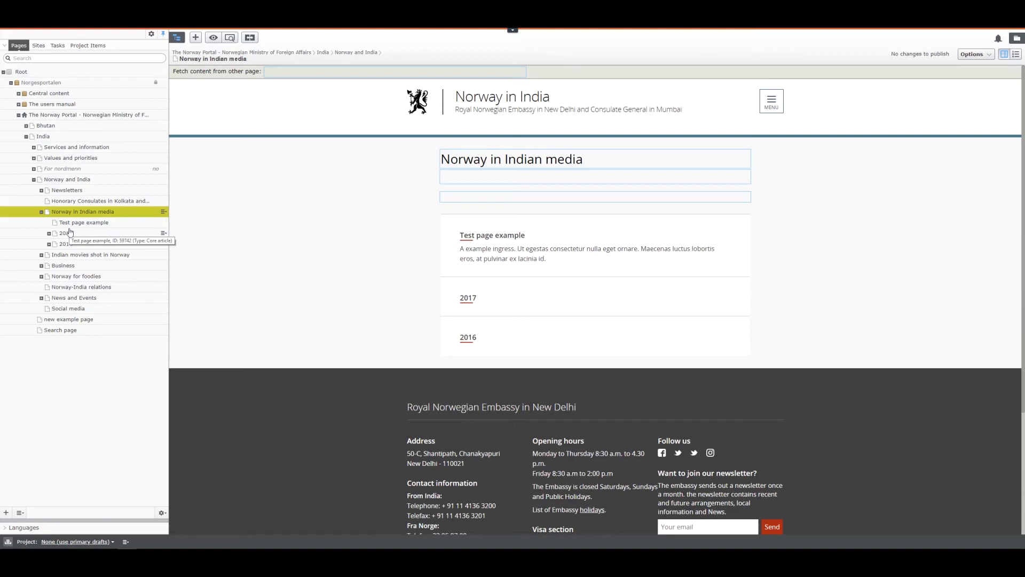
- Move Test page example and its subpages to the trash, confirming the deletion
{"action": "left_click", "coordinate": [120, 223]}
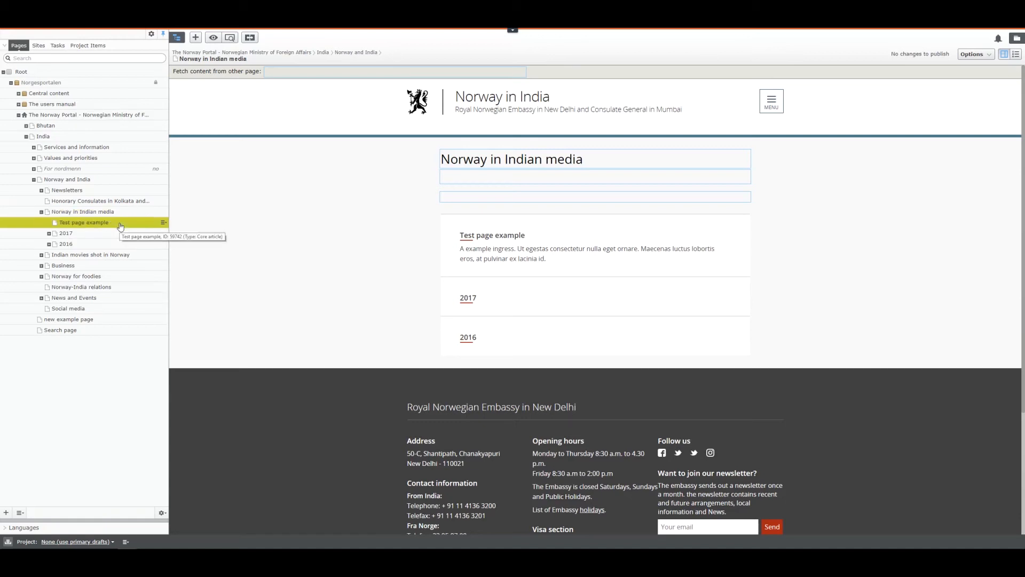
{"action": "left_click", "coordinate": [164, 222]}
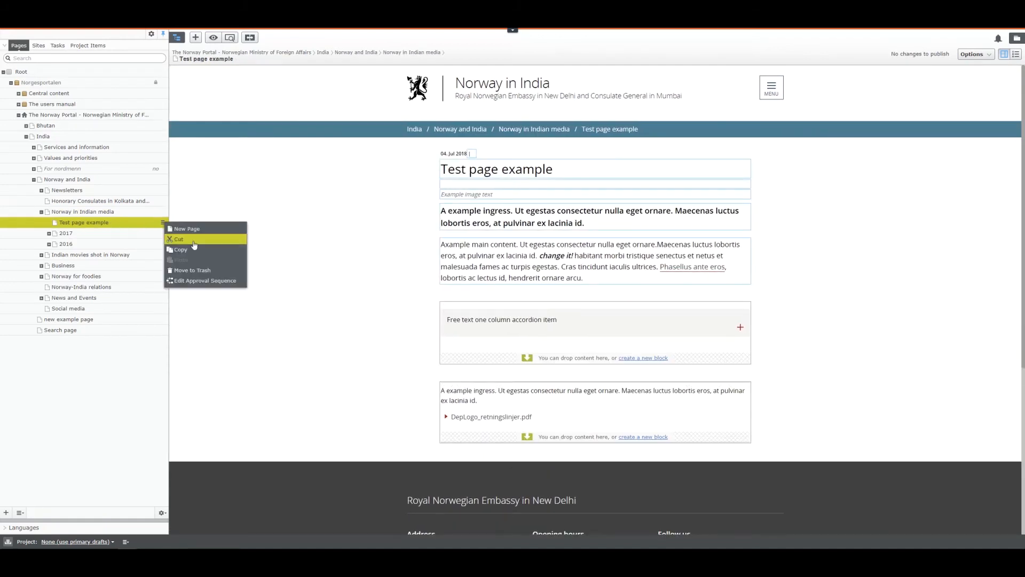
{"action": "left_click", "coordinate": [236, 271]}
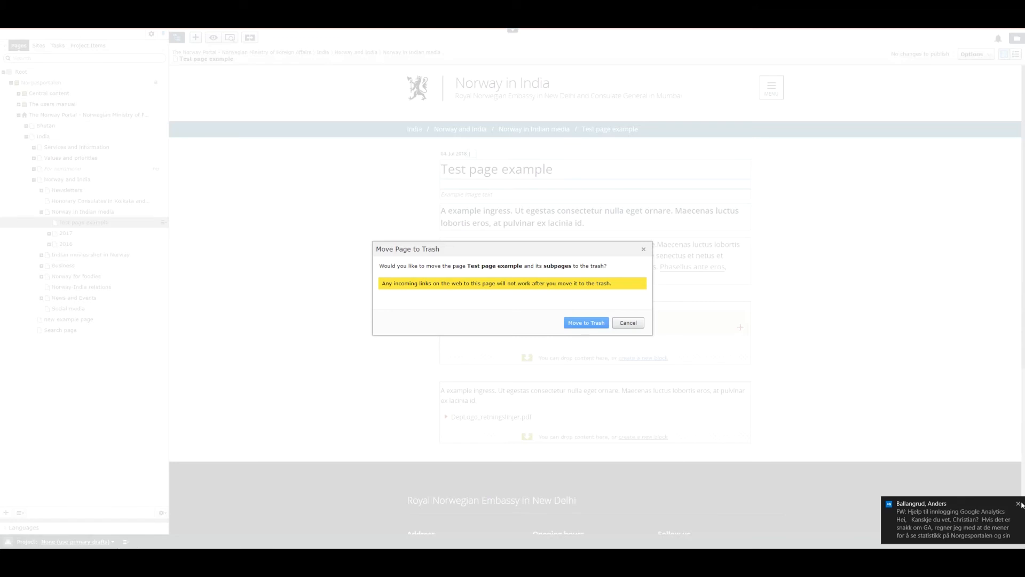
{"action": "left_click", "coordinate": [1019, 503]}
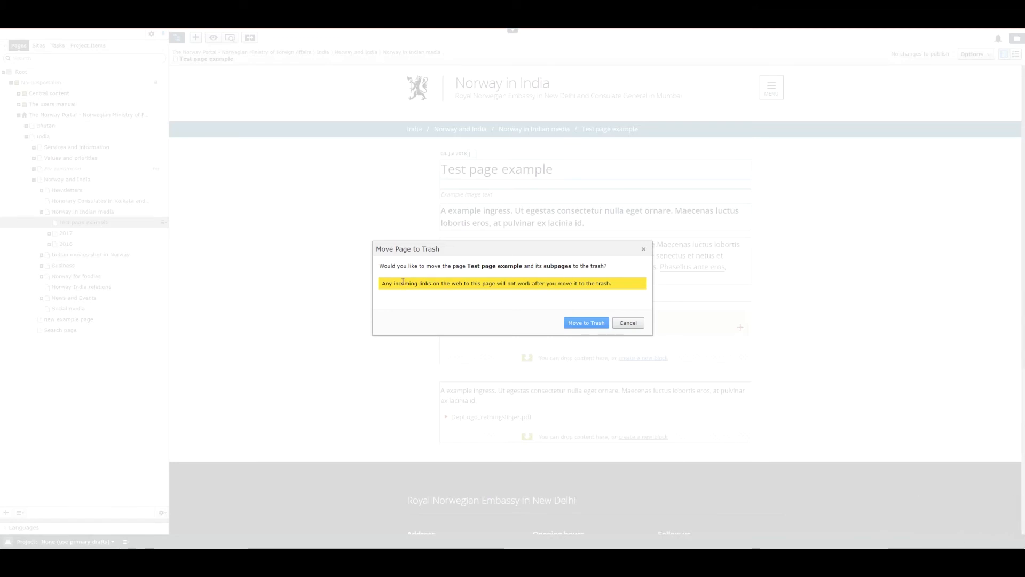
{"action": "left_click_drag", "start_coordinate": [382, 283], "coordinate": [537, 288]}
{"action": "left_click", "coordinate": [526, 300]}
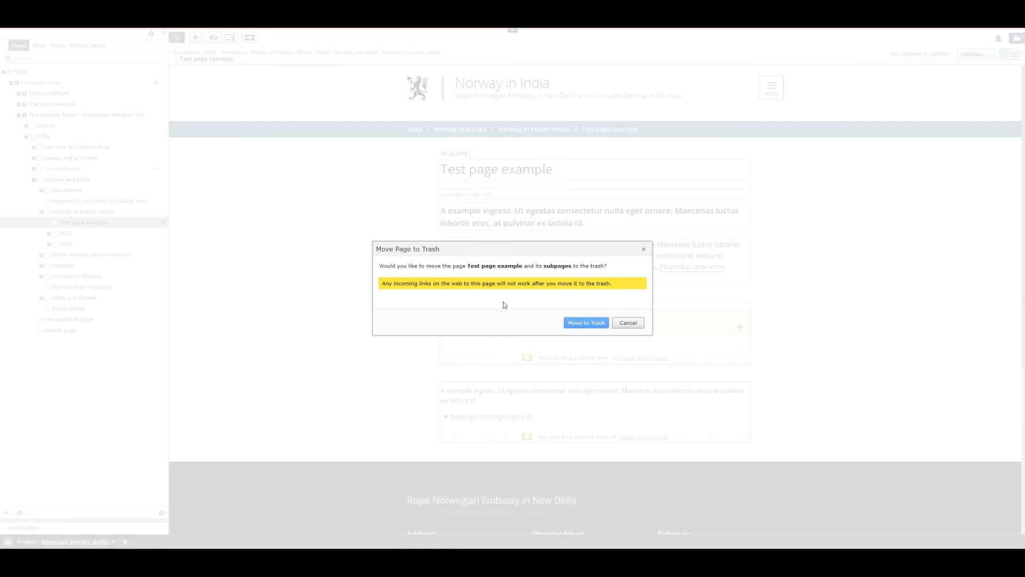
{"action": "left_click", "coordinate": [583, 323]}
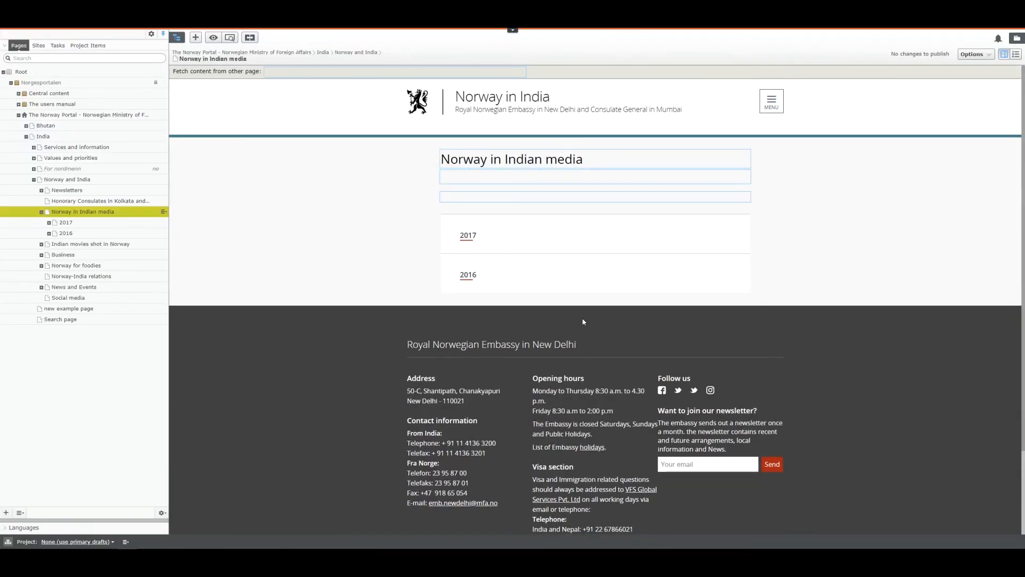